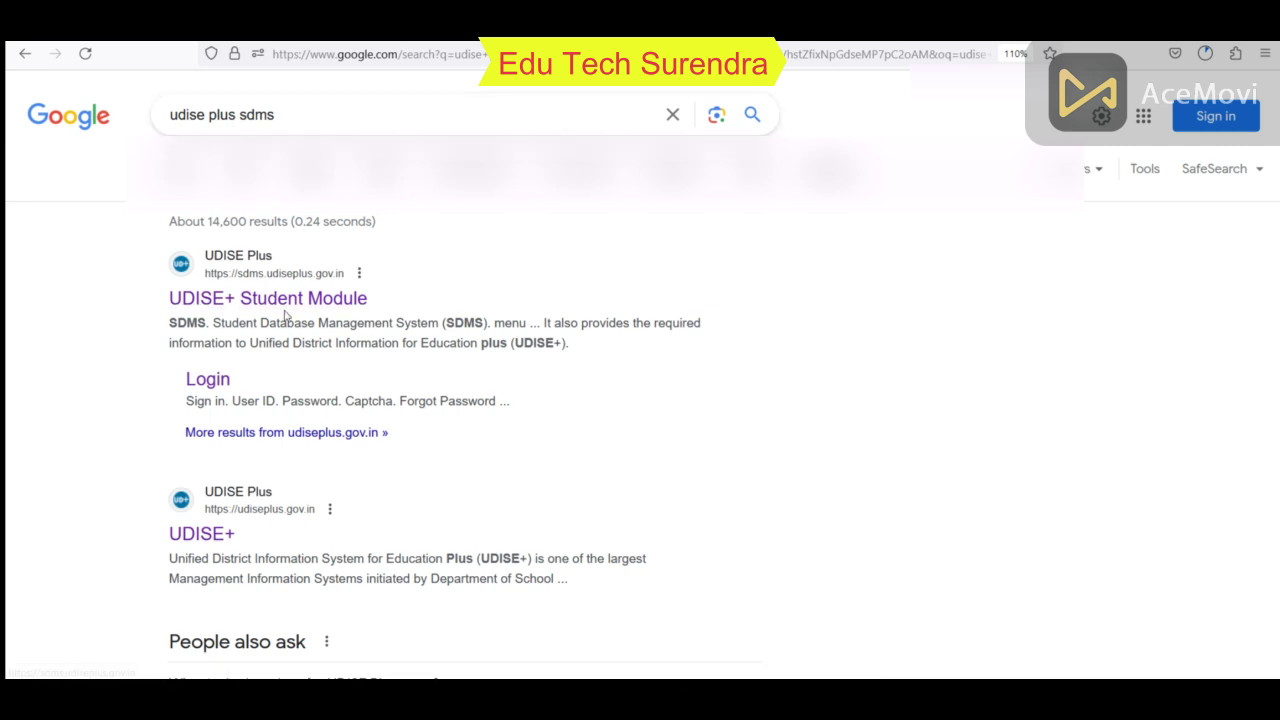
Step: Open the UDISE+ student module's login page and enter the 2023-24 academic year
left_click(220, 384)
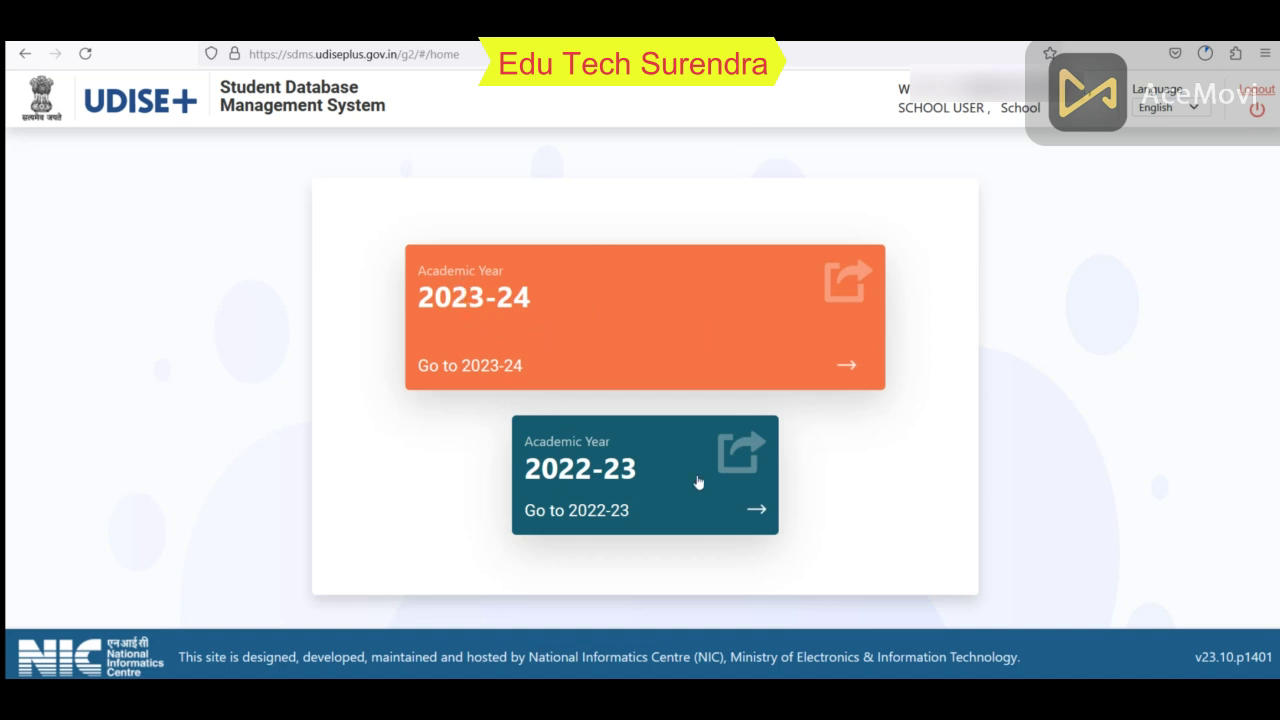
left_click(842, 365)
left_click(820, 519)
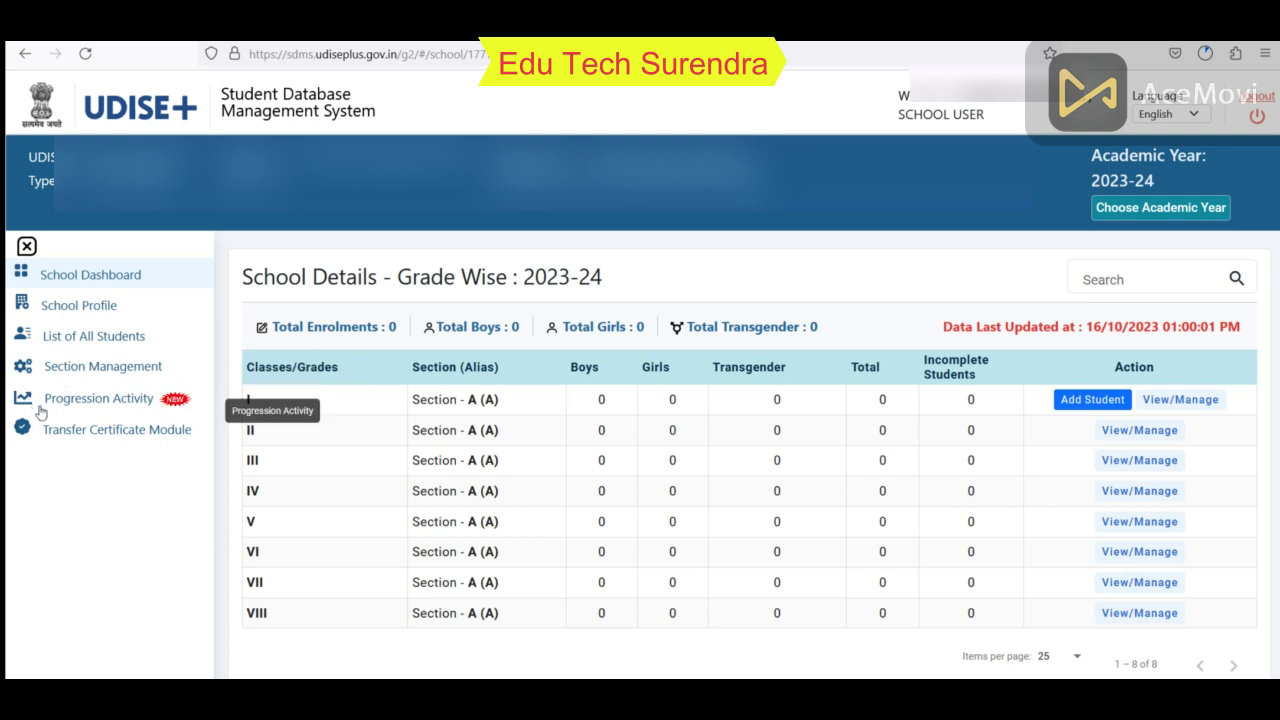
Step: Open the Progression Module within the school's progression activity
left_click(131, 400)
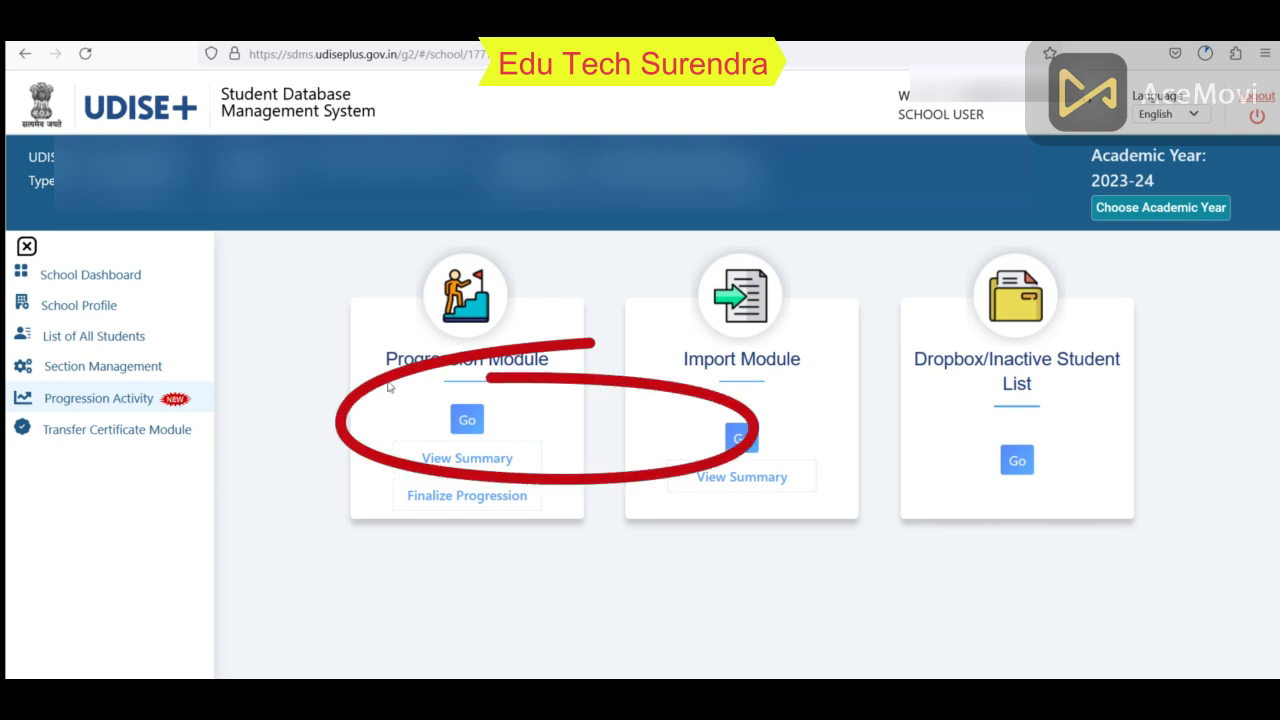
left_click(467, 420)
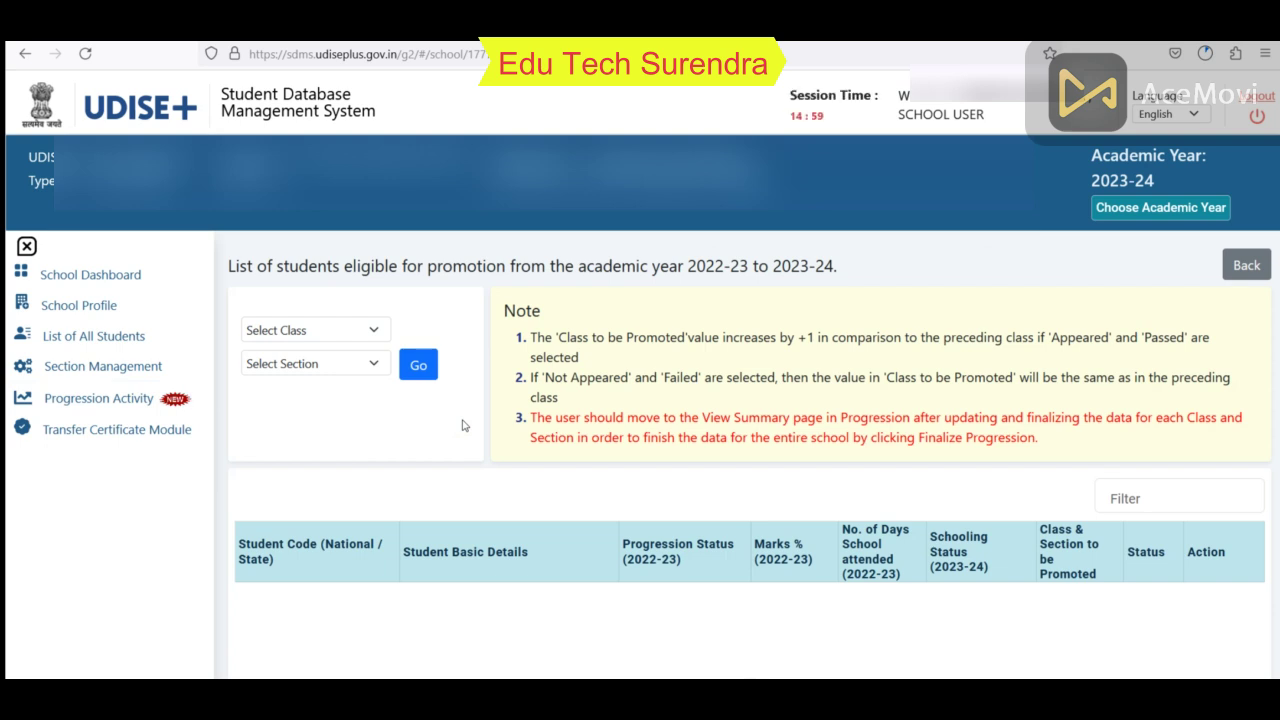
left_click(362, 331)
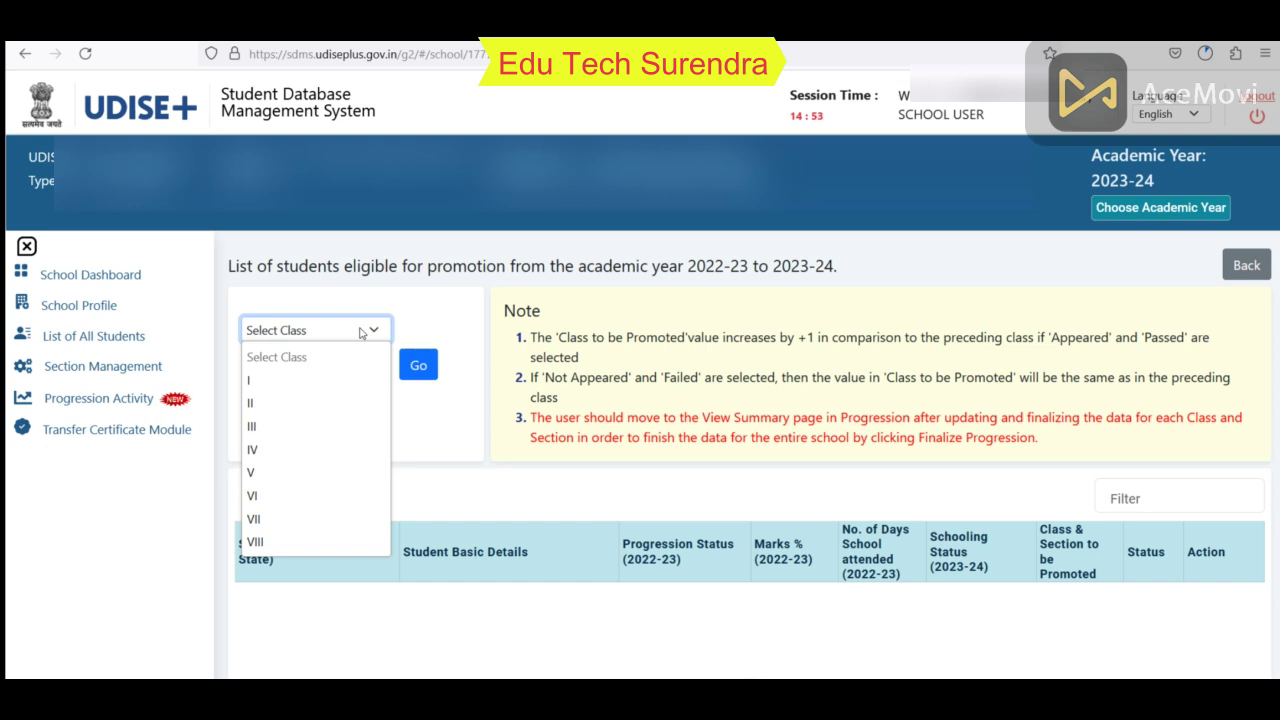
left_click(269, 381)
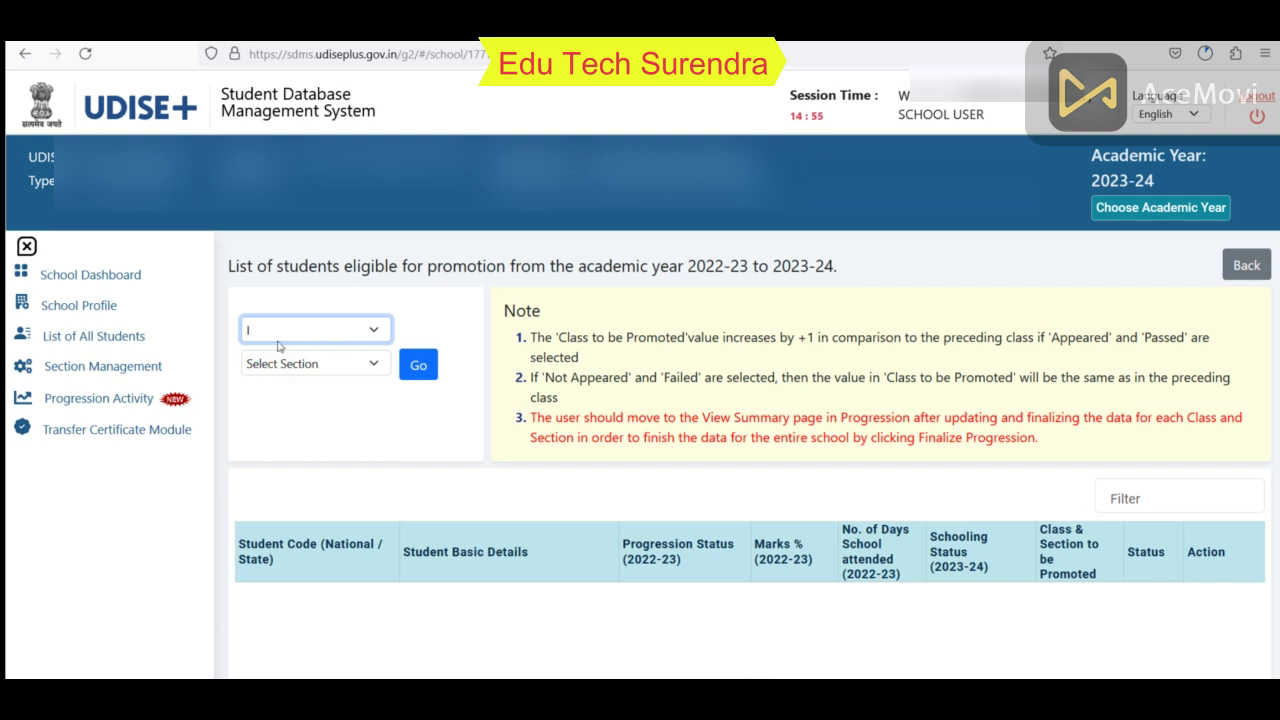
left_click(304, 366)
left_click(304, 412)
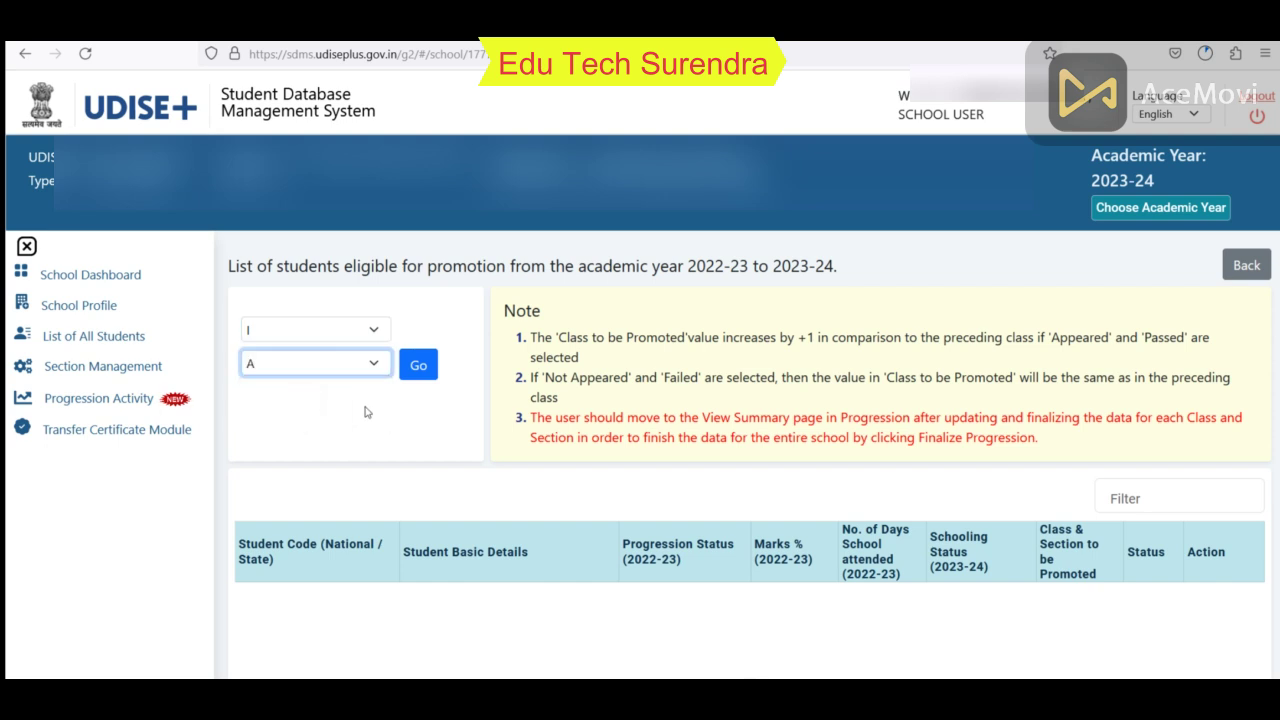
Step: List the students of class VII, section A who are eligible for promotion to 2023-24
left_click(351, 337)
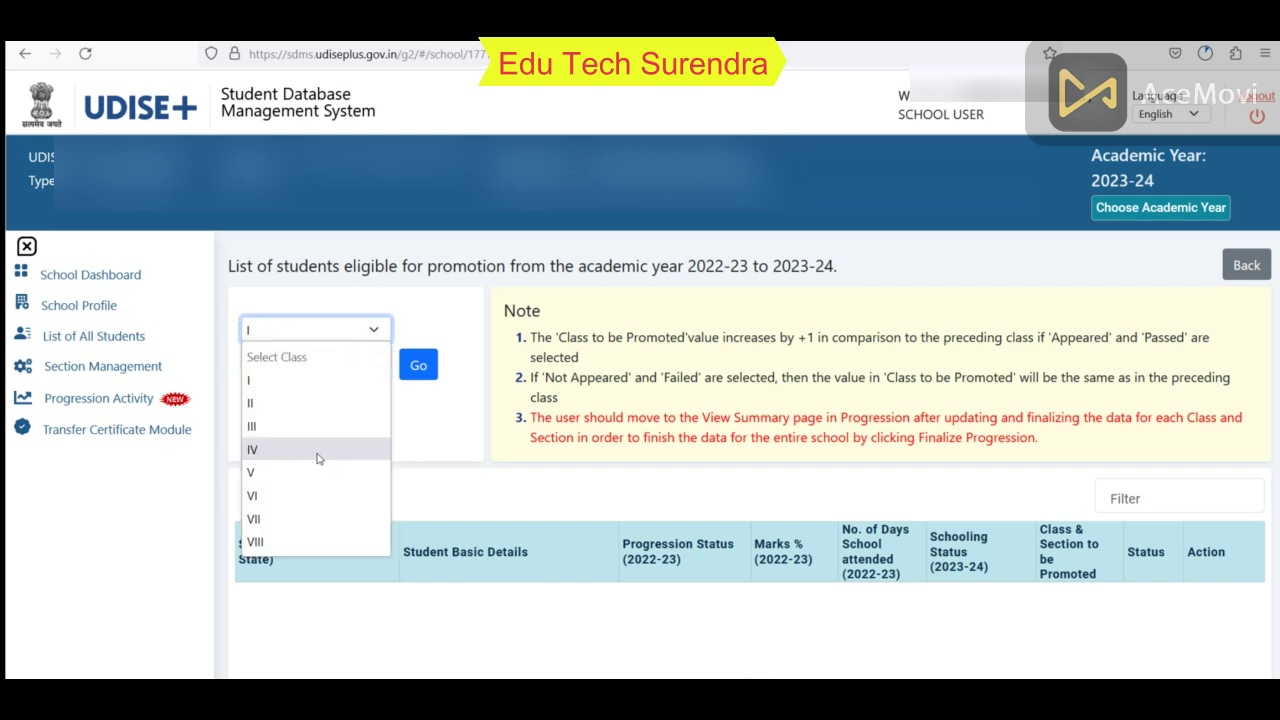
left_click(281, 520)
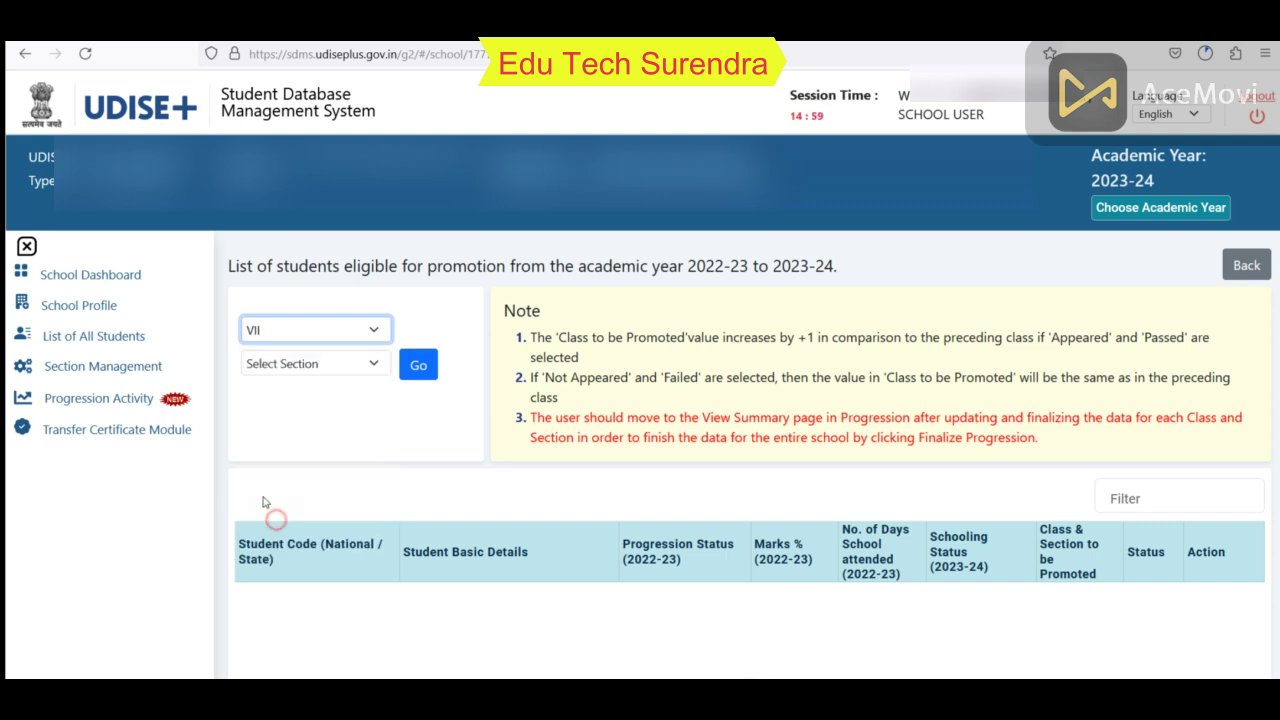
left_click(309, 366)
left_click(306, 414)
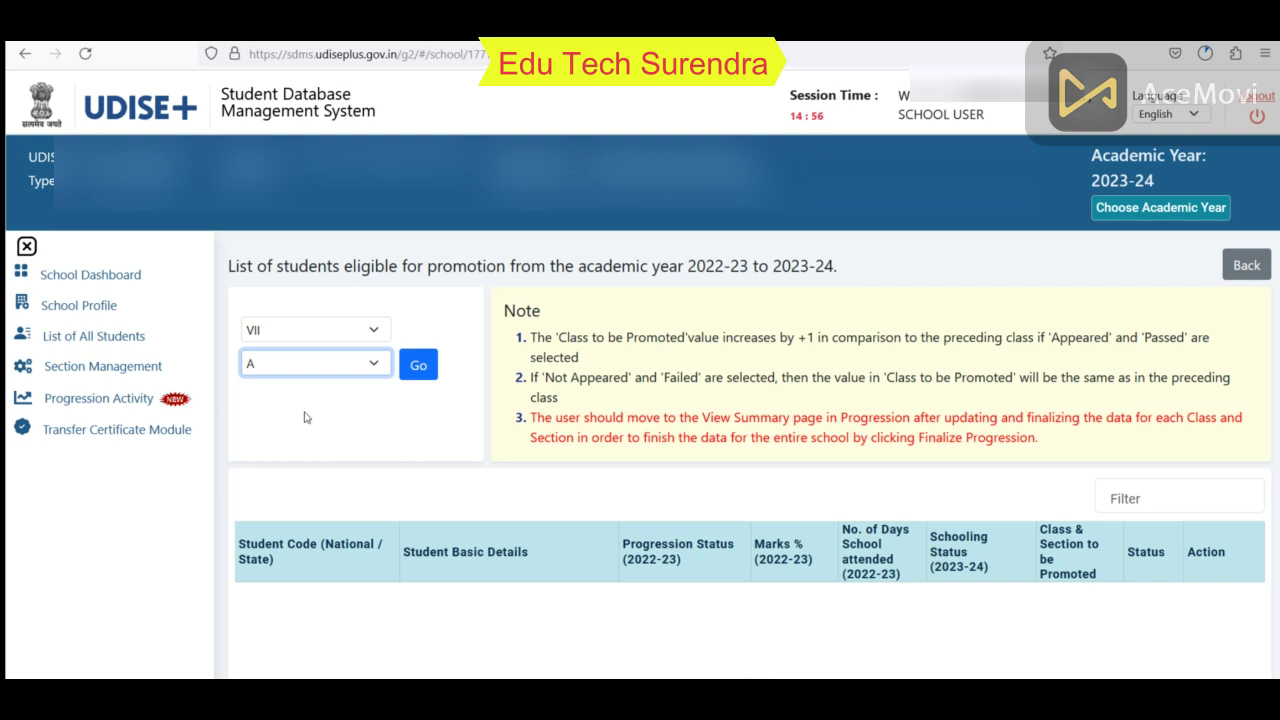
left_click(418, 365)
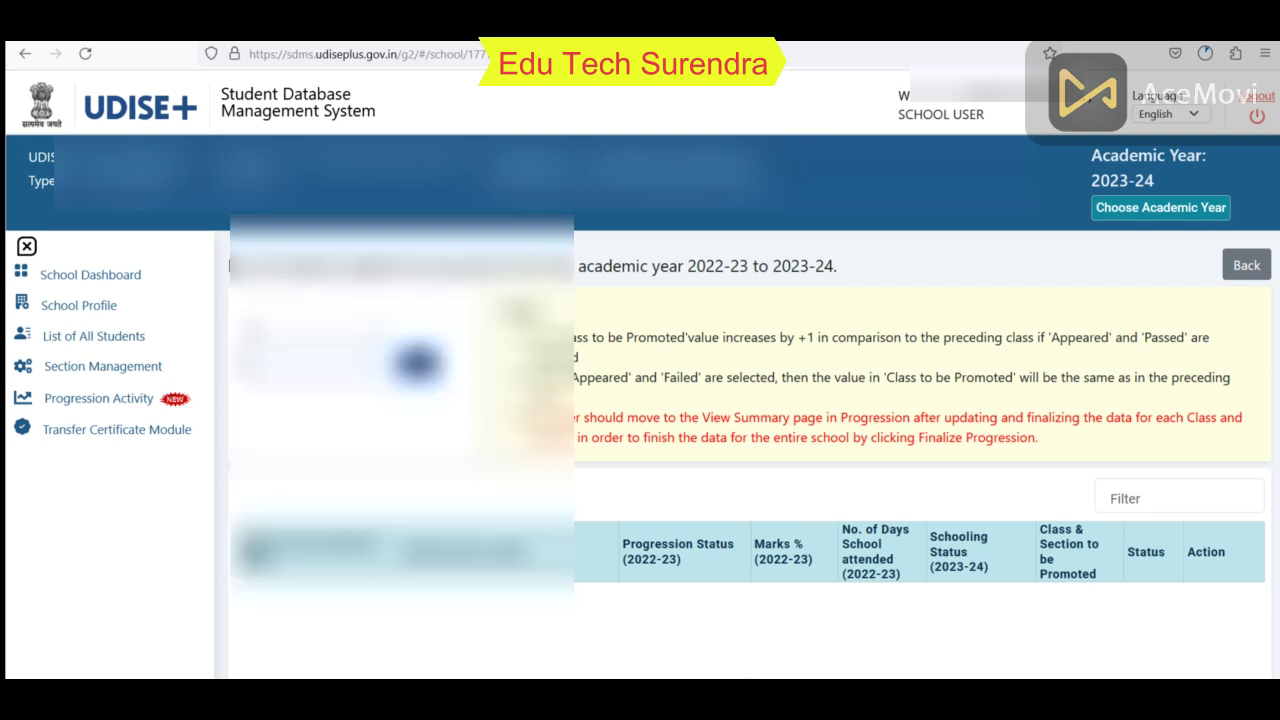
scroll(733, 292, "down", 3)
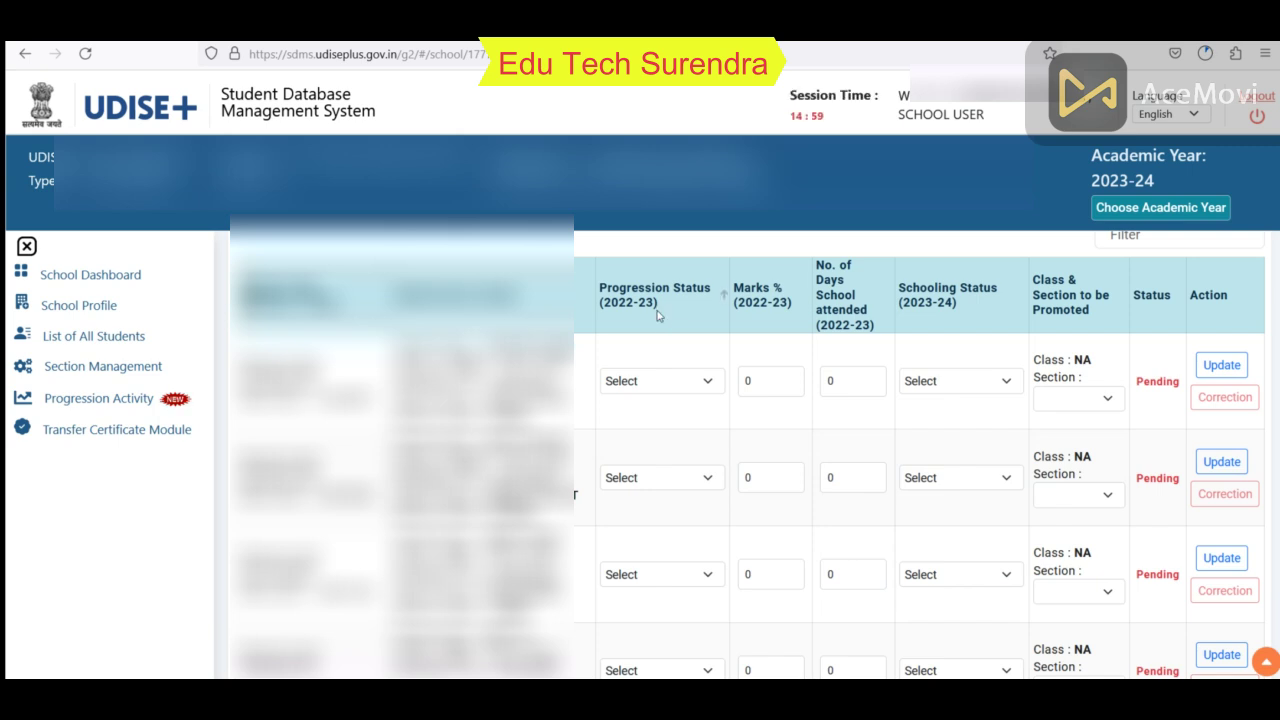
Step: Set the first student's progression status to Promoted with section A for class VIII, and view the schooling status choices
left_click(710, 389)
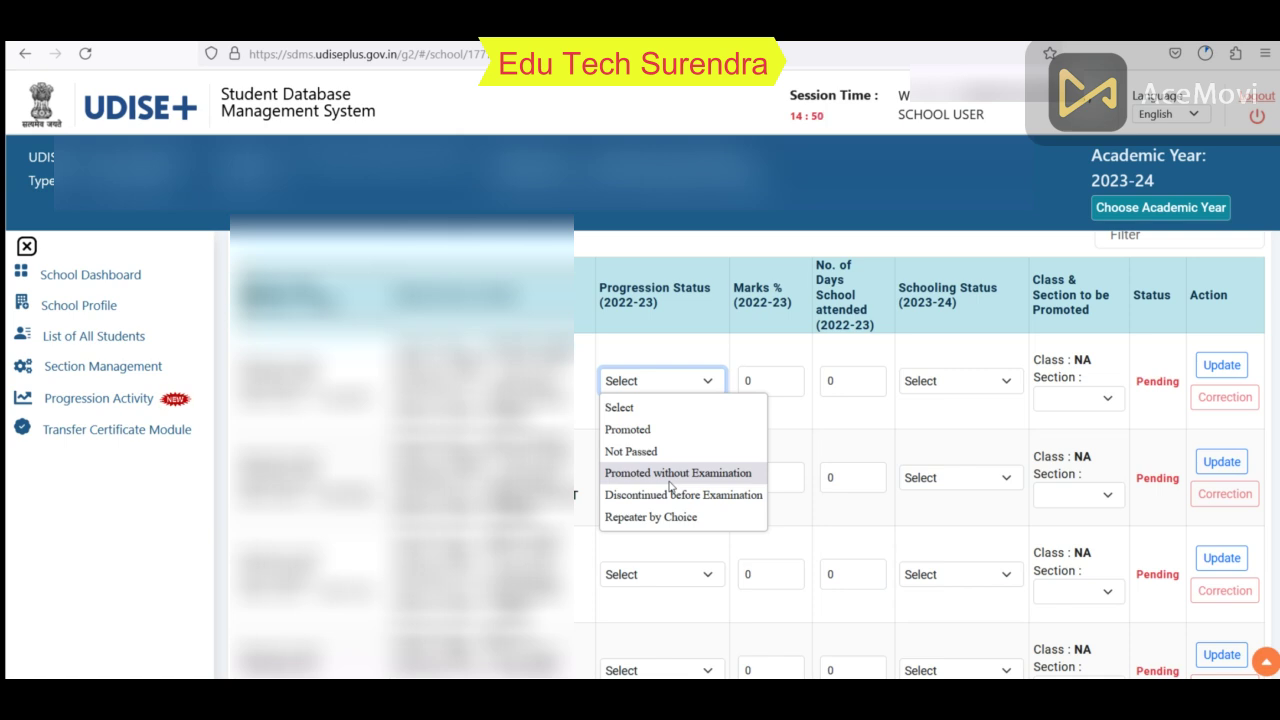
left_click(645, 430)
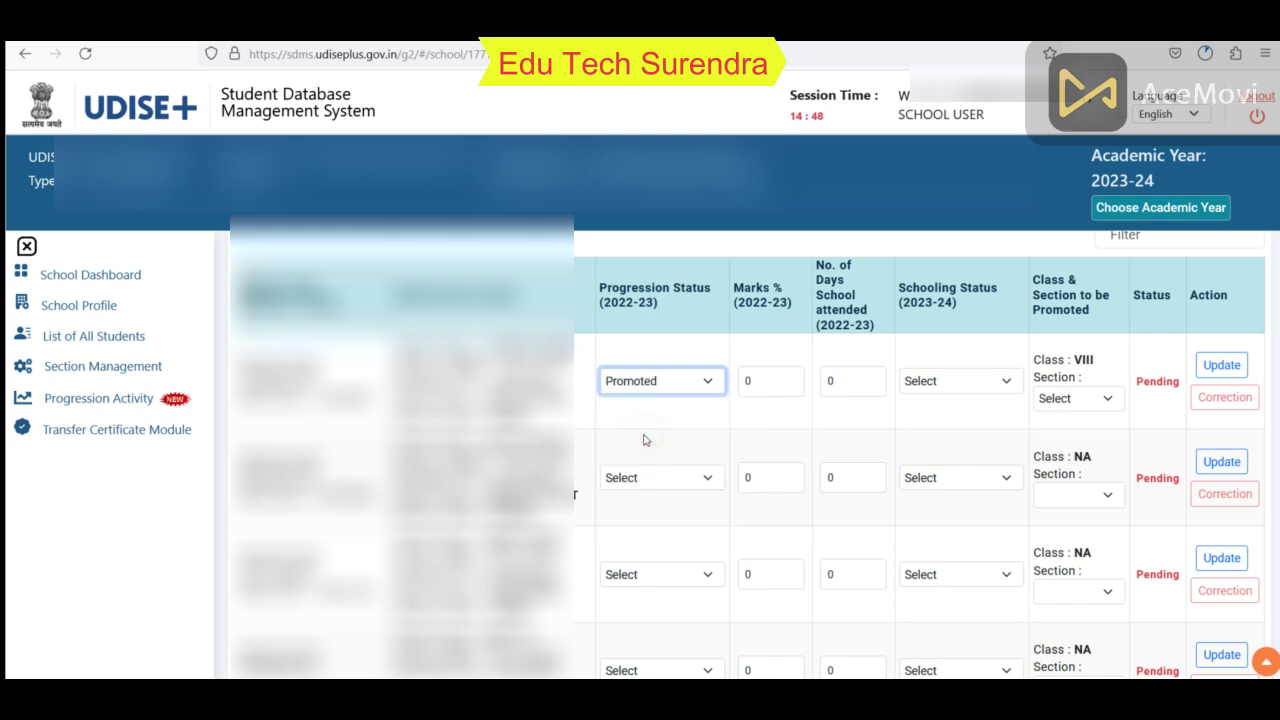
left_click(778, 381)
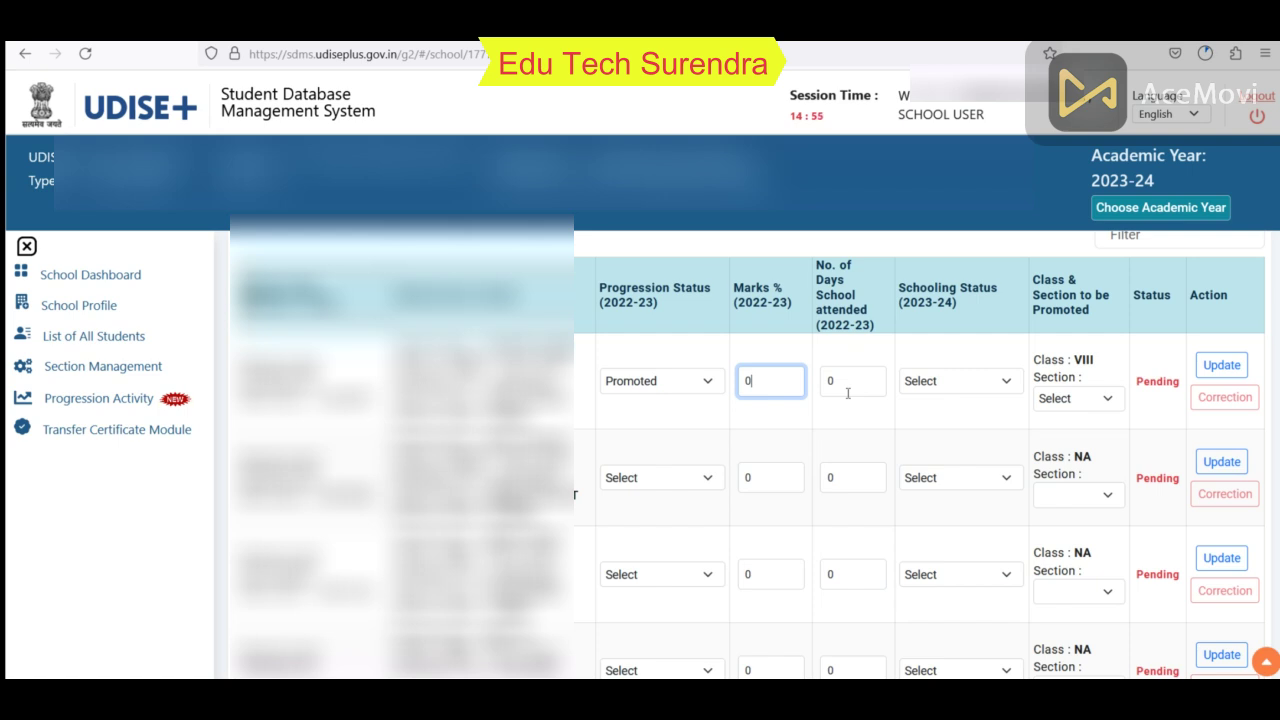
left_click(968, 386)
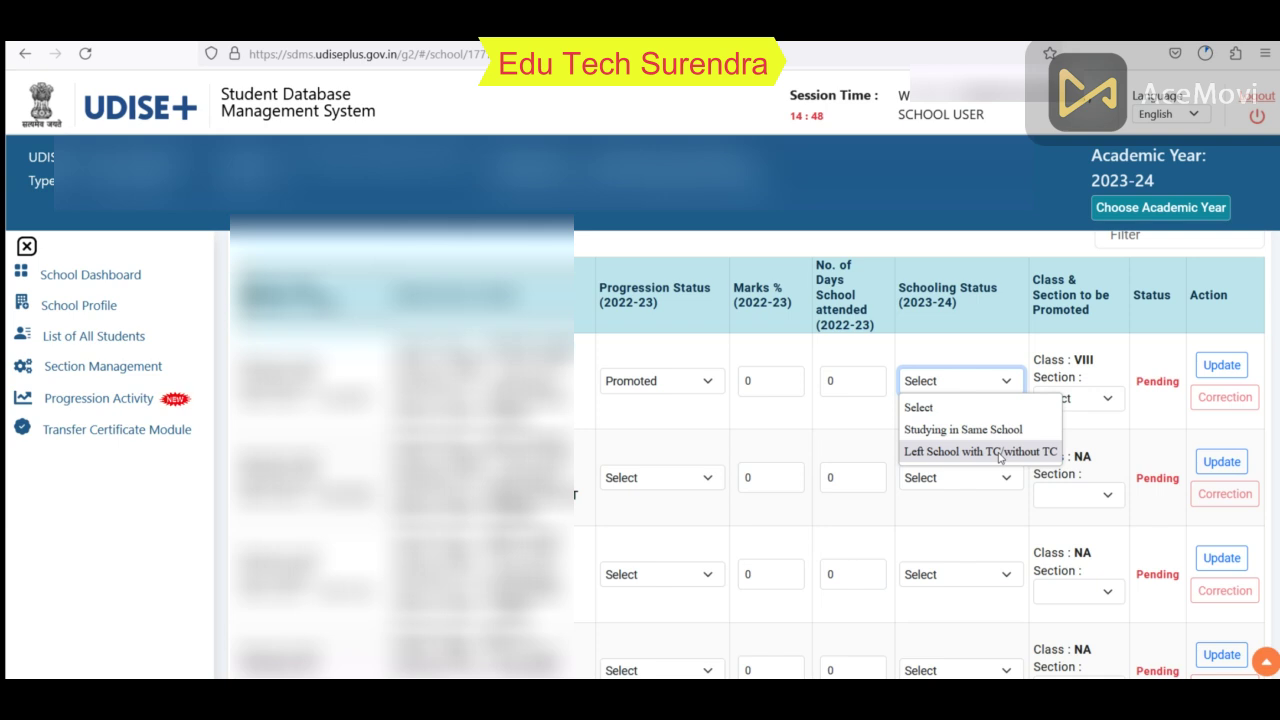
left_click(1076, 398)
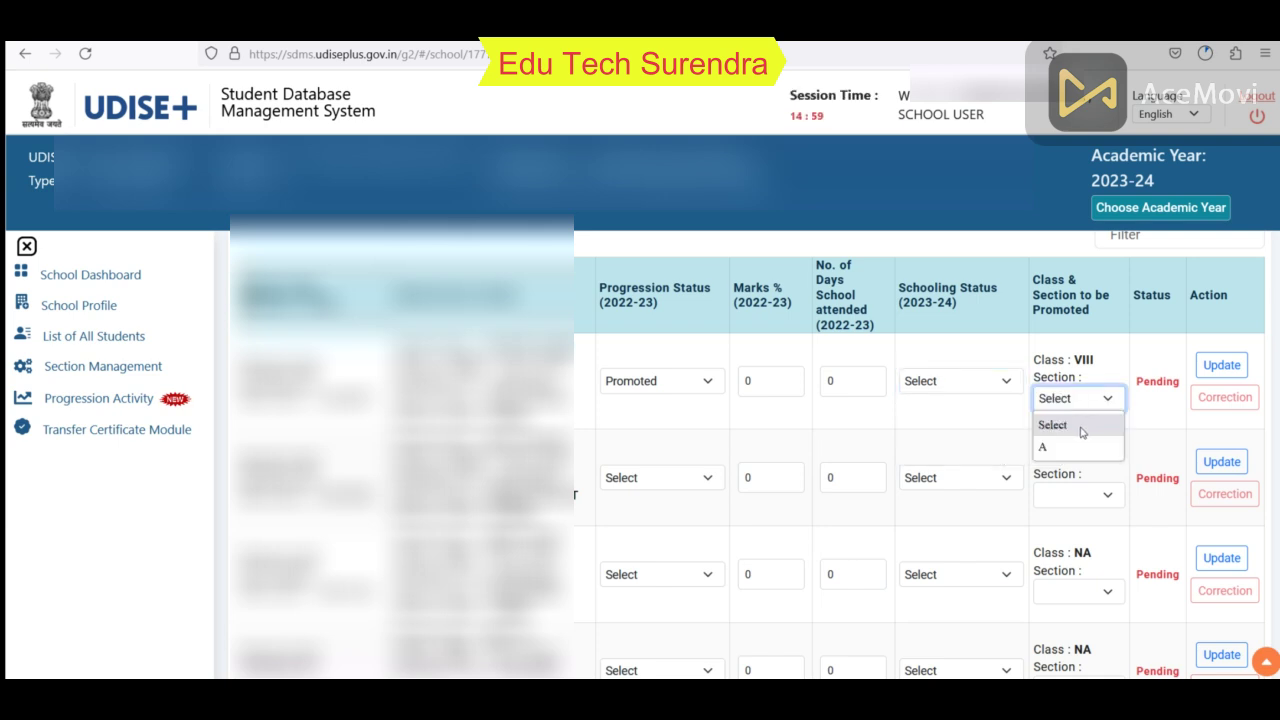
left_click(1046, 446)
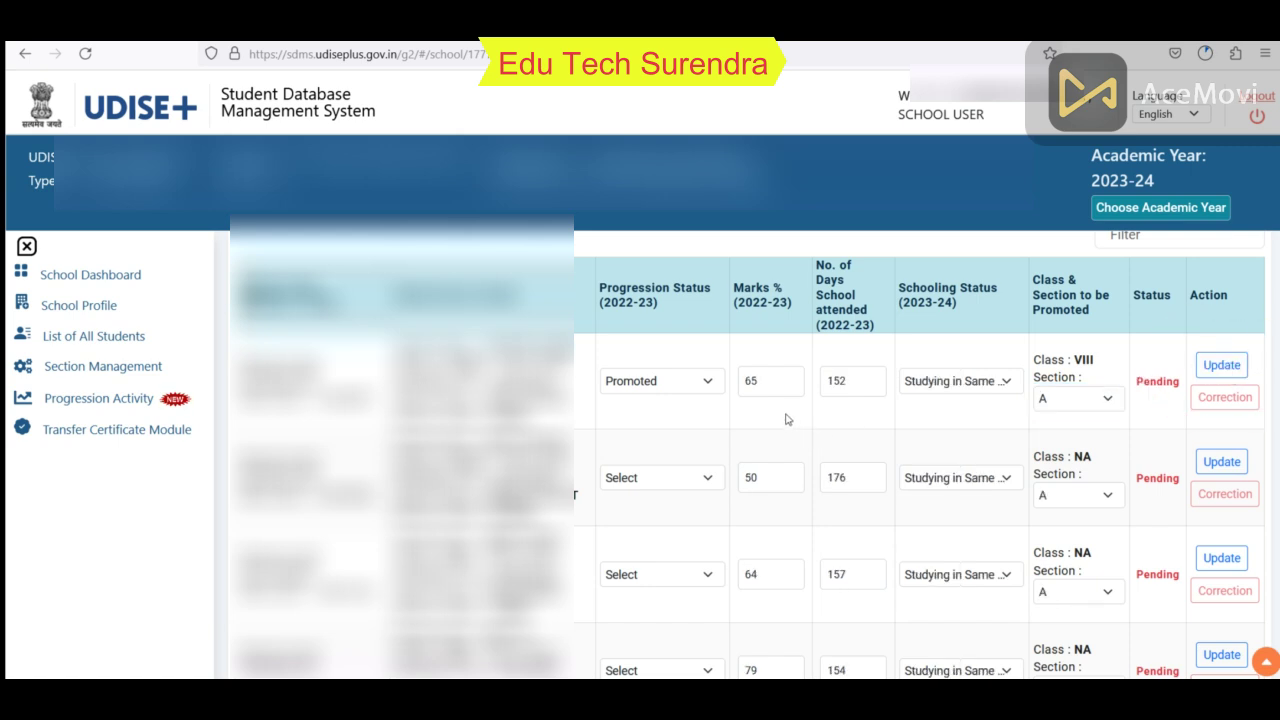
Step: Set the progression status of the other four students in the list to Promoted
scroll(737, 437, "down", 1)
left_click(703, 391)
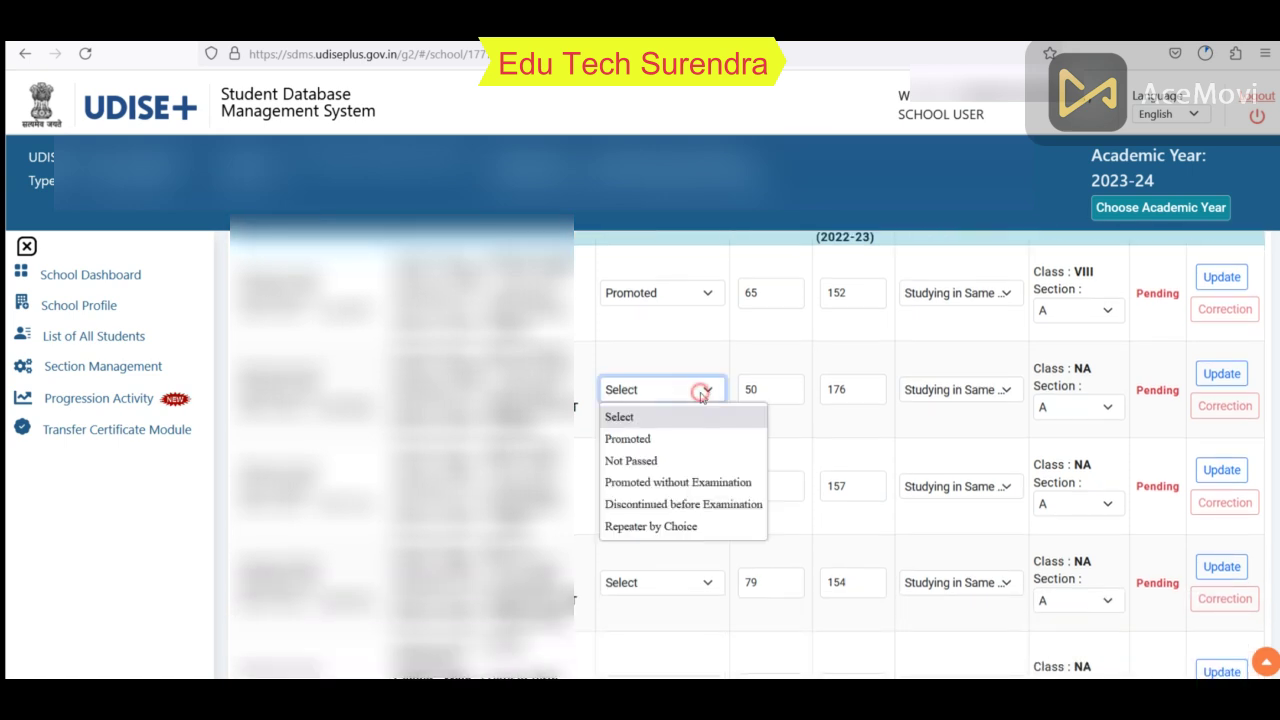
left_click(686, 439)
scroll(677, 480, "down", 1)
left_click(679, 405)
left_click(686, 446)
left_click(686, 496)
left_click(677, 547)
left_click(680, 601)
left_click(666, 486)
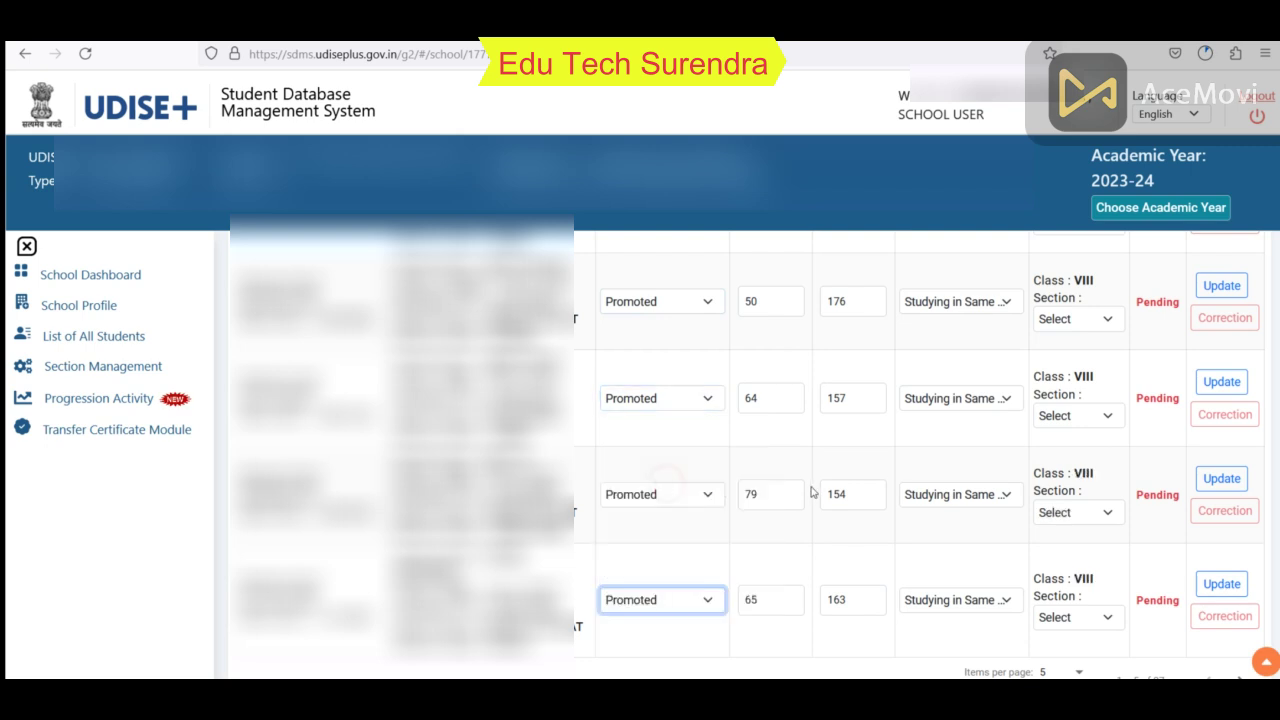
Step: Assign section A of class VIII to the second through fifth students in the list
scroll(812, 492, "up", 3)
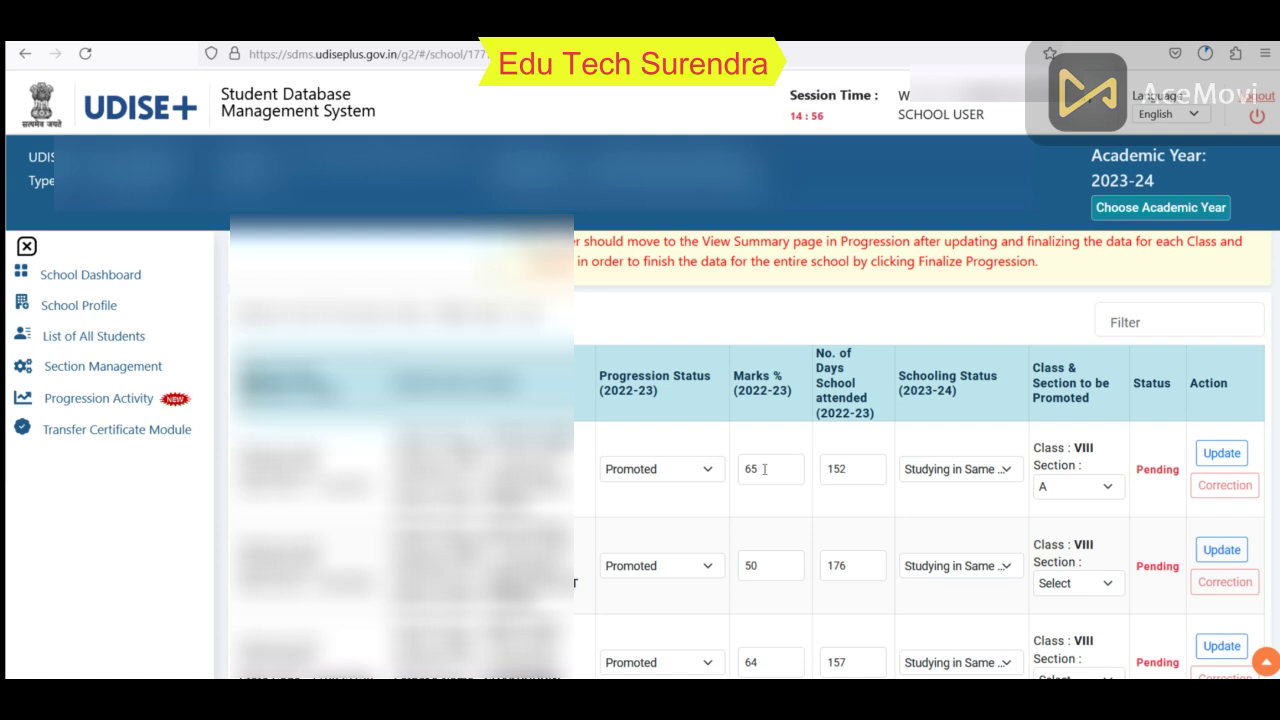
scroll(840, 450, "down", 2)
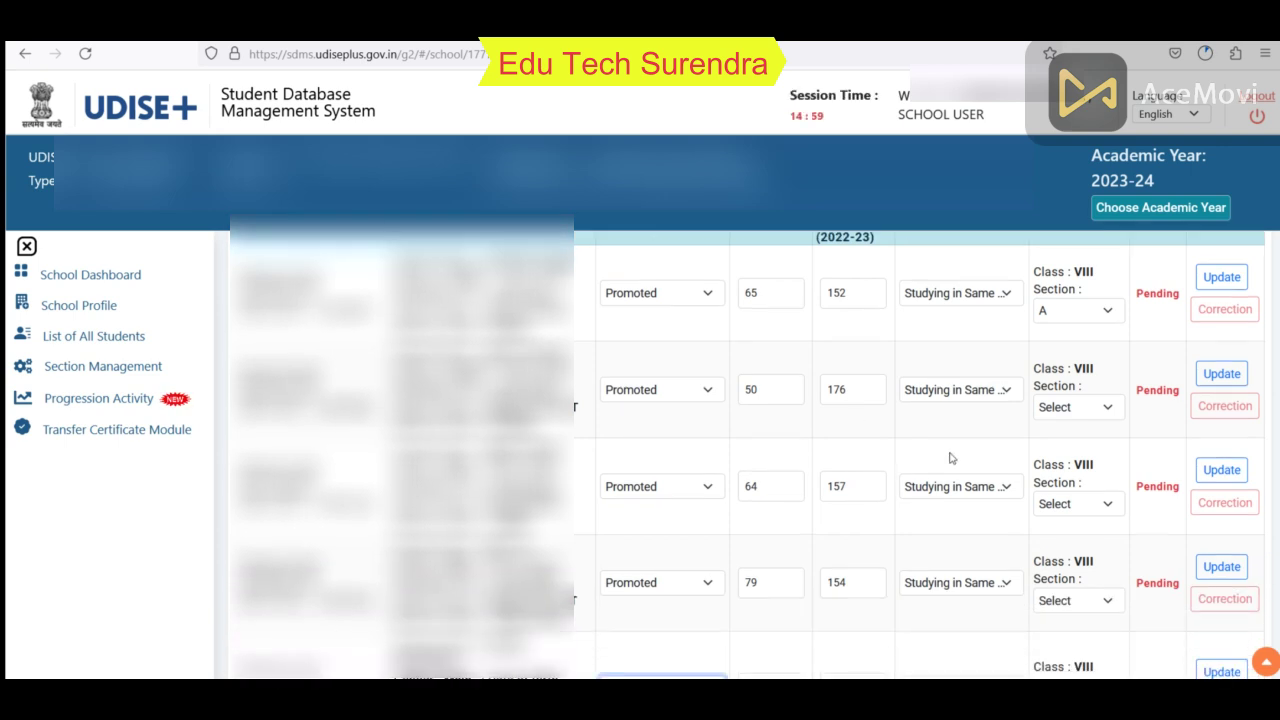
left_click(1076, 406)
left_click(1063, 457)
left_click(1075, 503)
left_click(1065, 553)
scroll(1073, 517, "down", 1)
left_click(1073, 513)
left_click(1060, 560)
left_click(1076, 617)
left_click(1062, 586)
Step: Save the progression details of the first and second students and acknowledge each update
scroll(1060, 450, "up", 2)
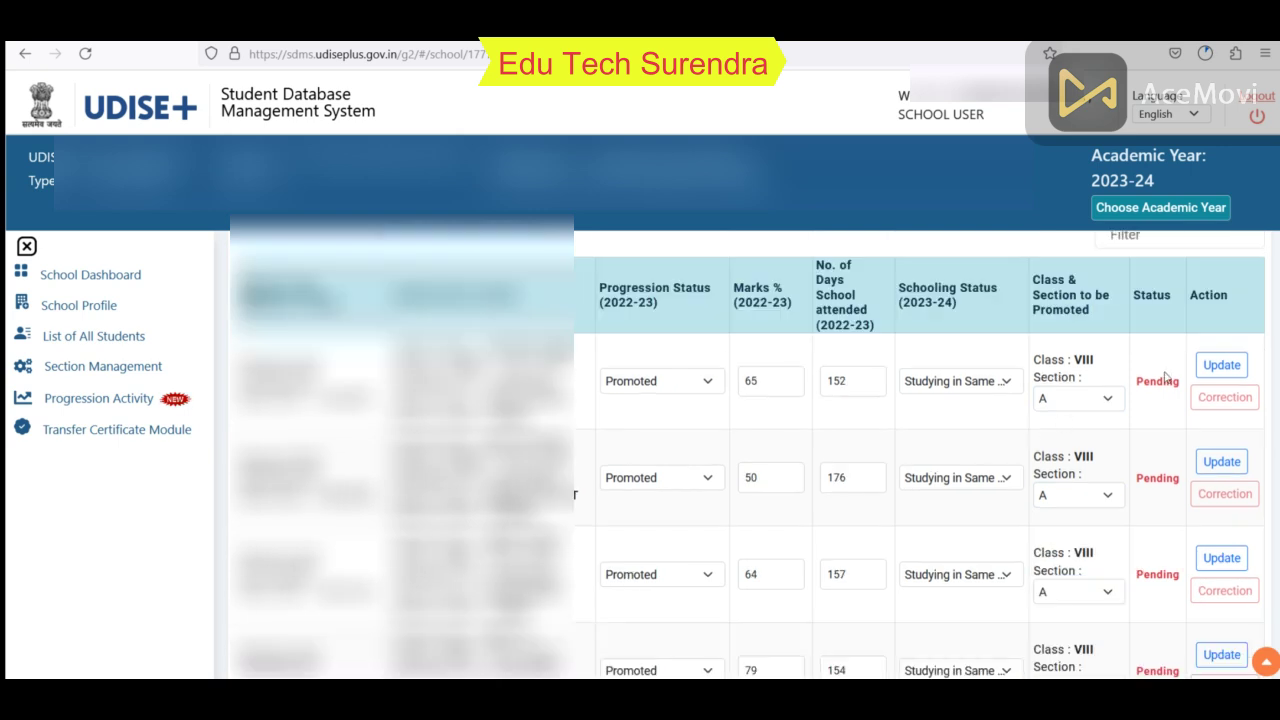
left_click(1211, 367)
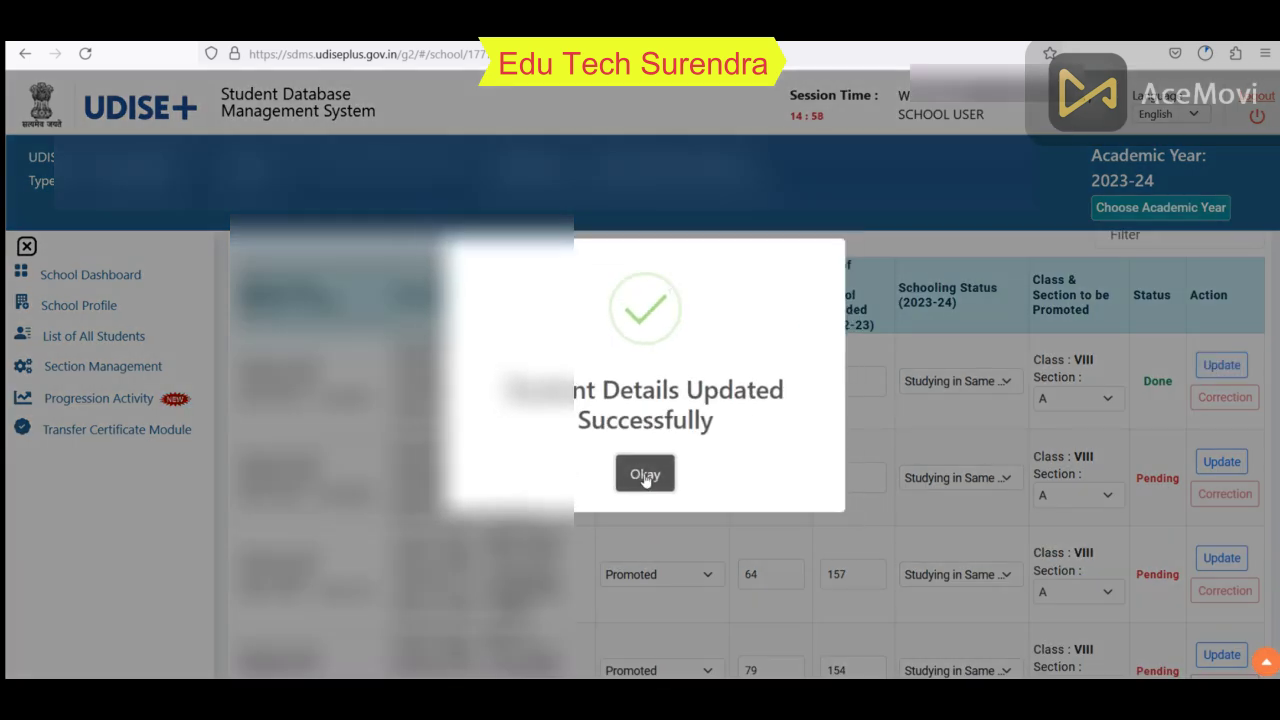
left_click(645, 476)
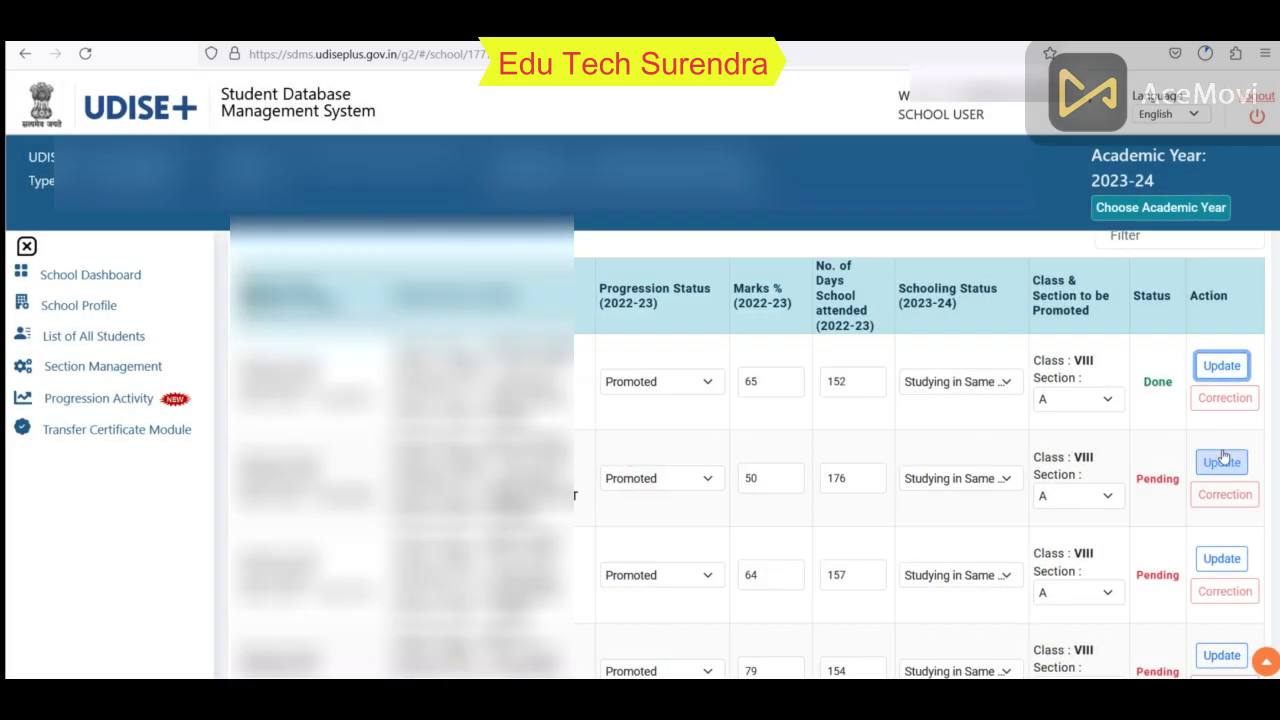
left_click(1146, 370)
double_click(1152, 390)
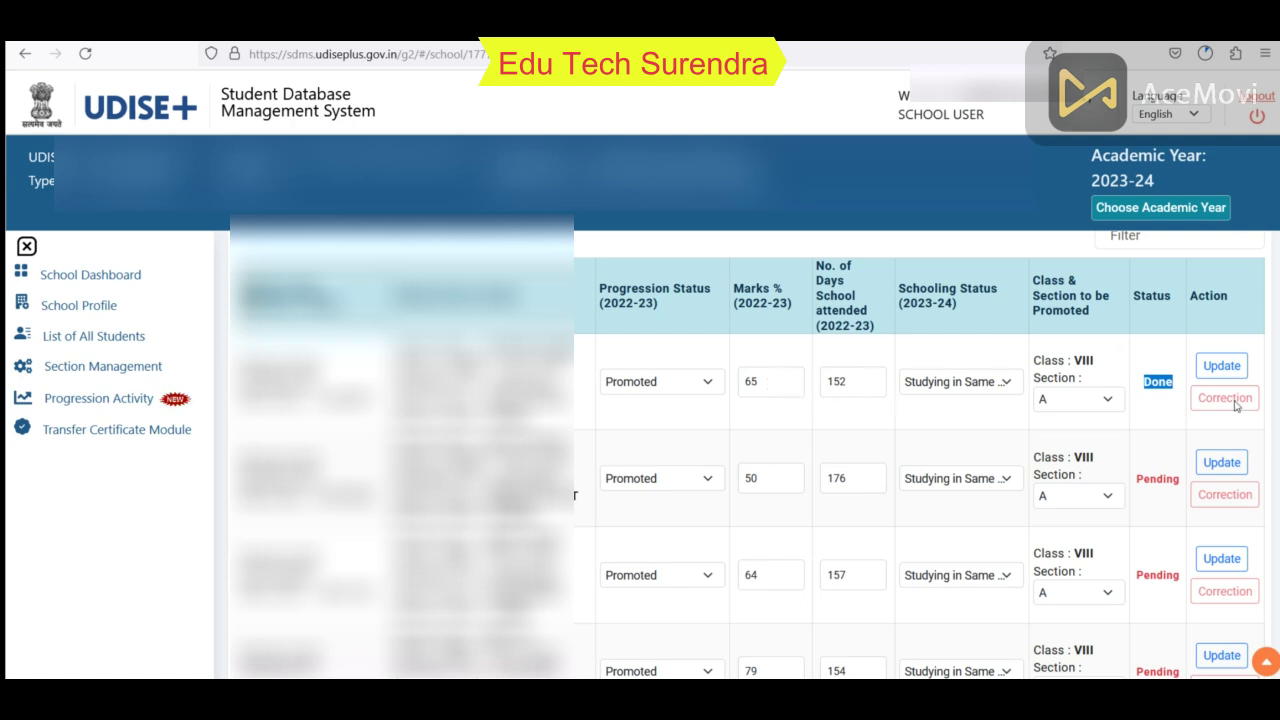
left_click(1221, 462)
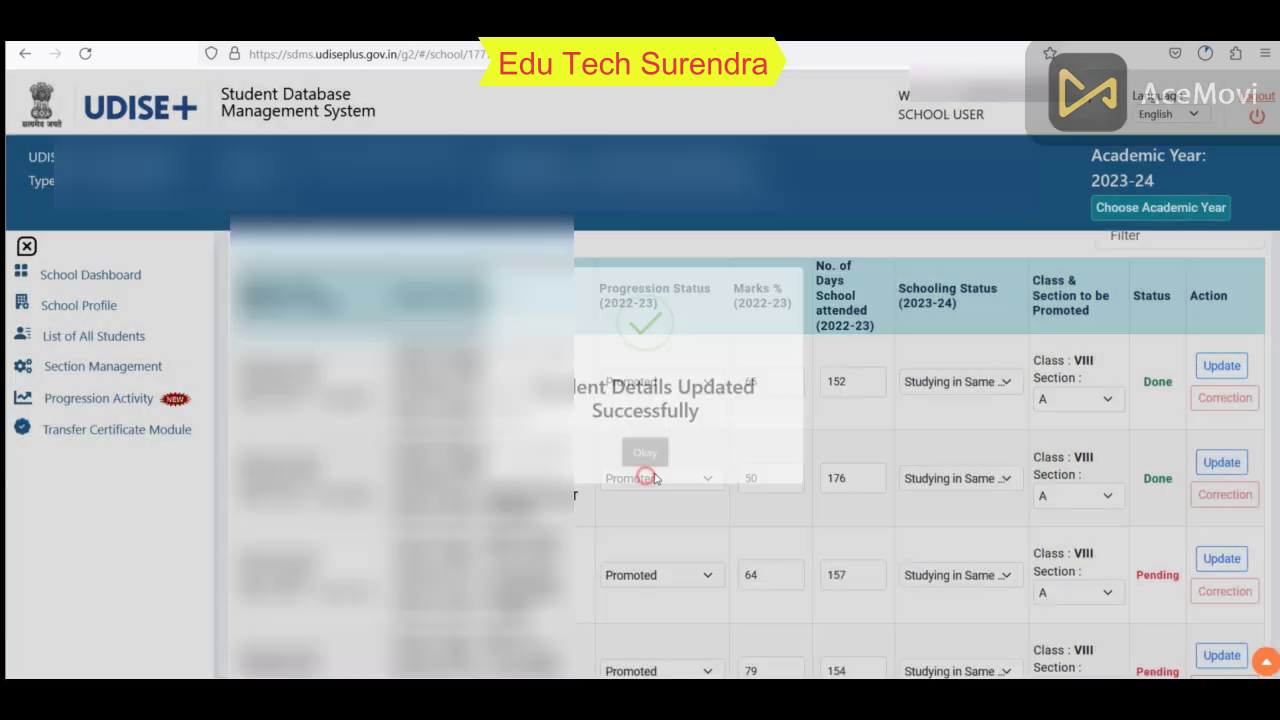
left_click(644, 470)
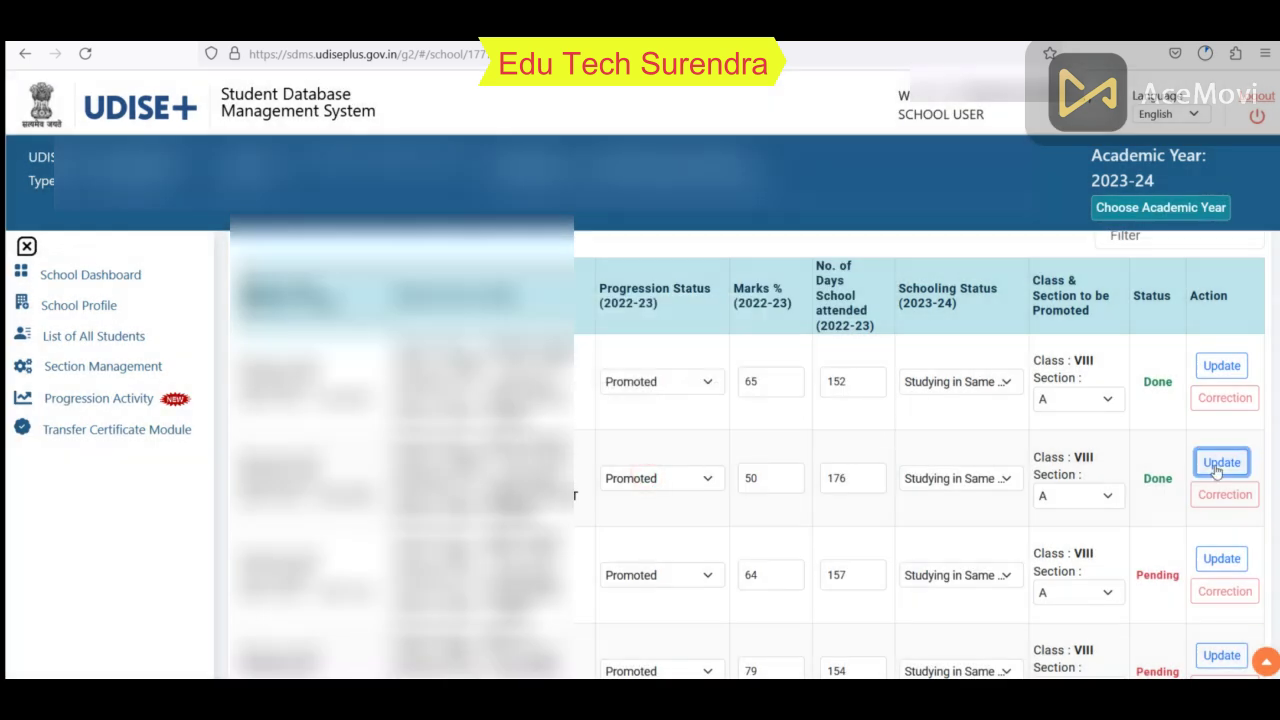
Step: Review the status of all five student rows and the finalize option below the list
scroll(1142, 432, "down", 1)
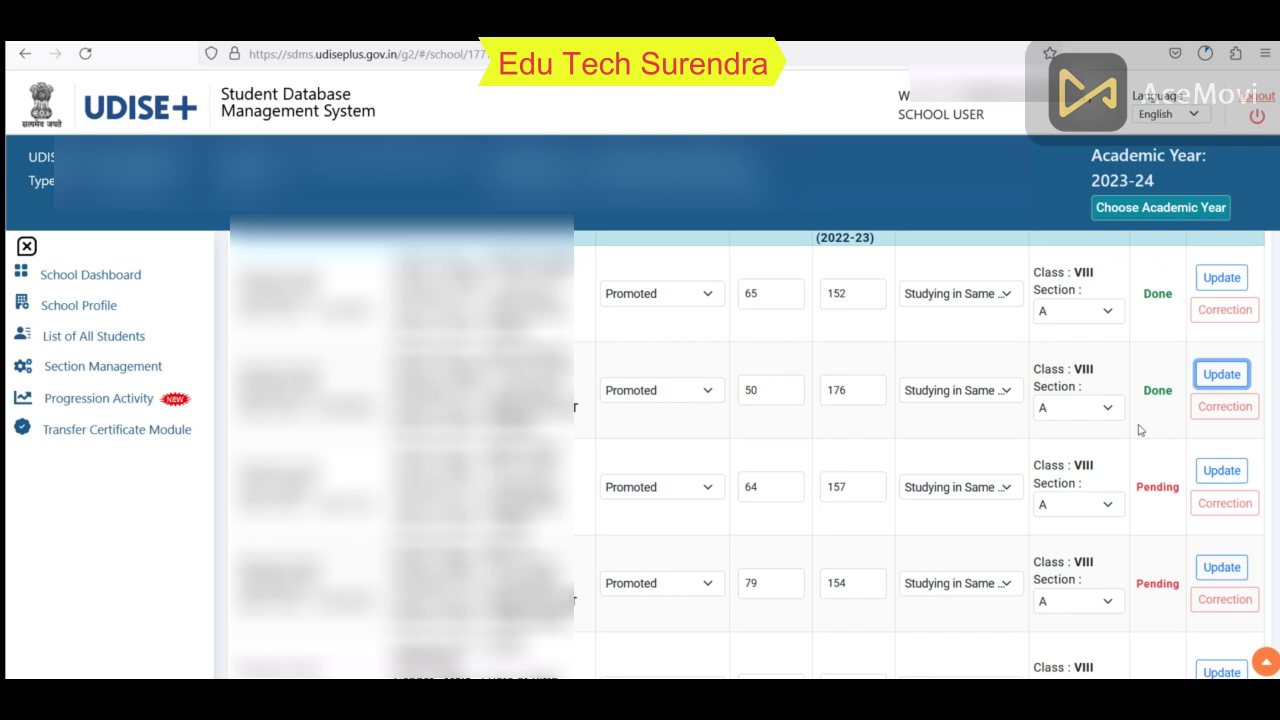
scroll(1004, 434, "up", 2)
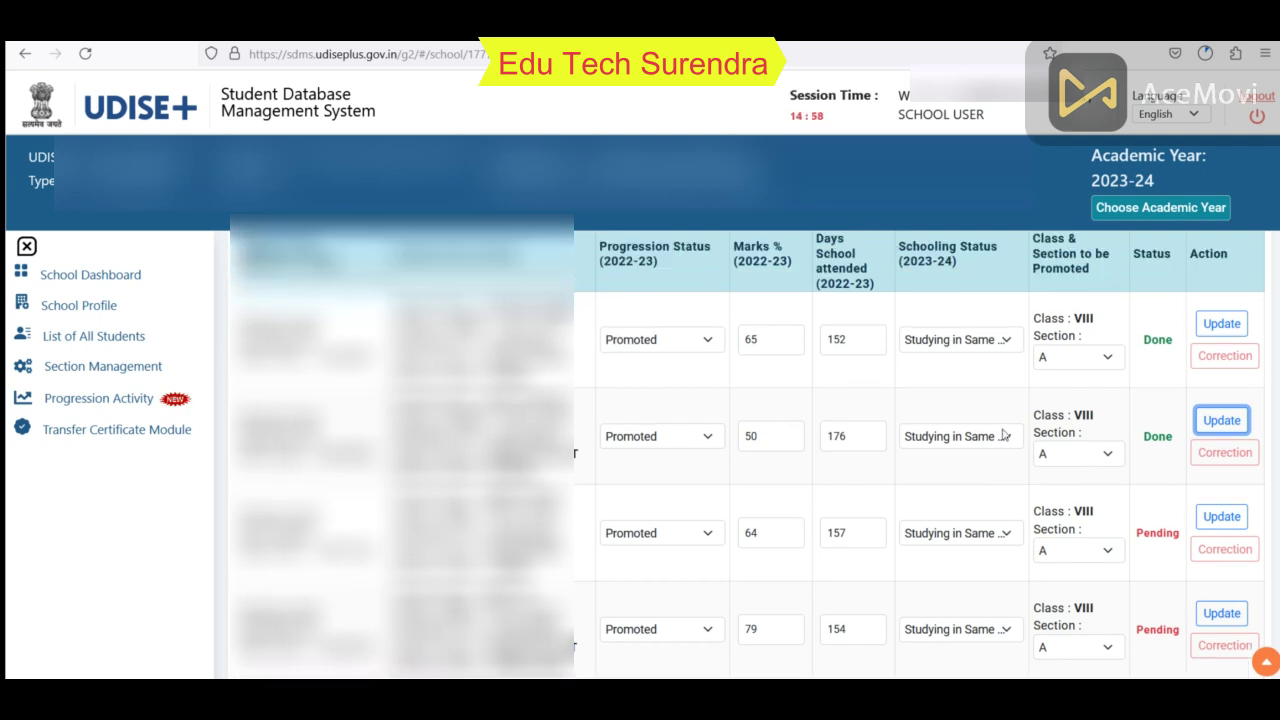
scroll(1004, 434, "down", 3)
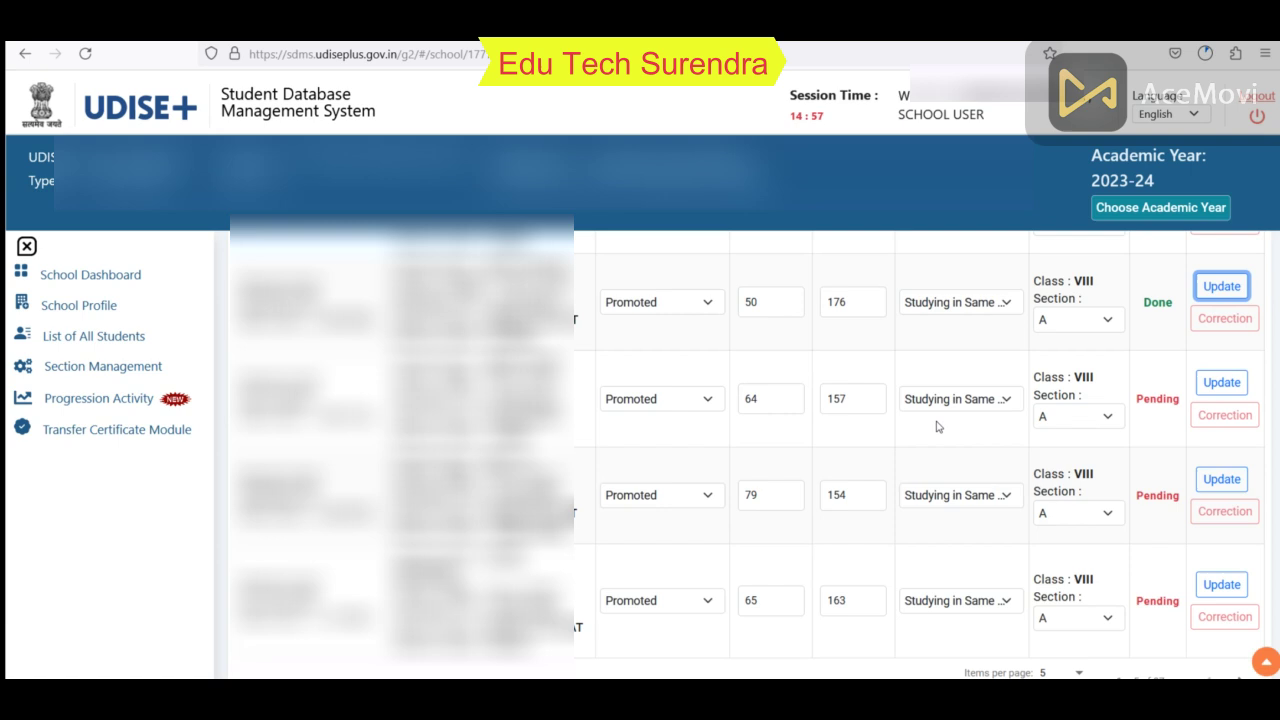
scroll(1008, 382, "down", 2)
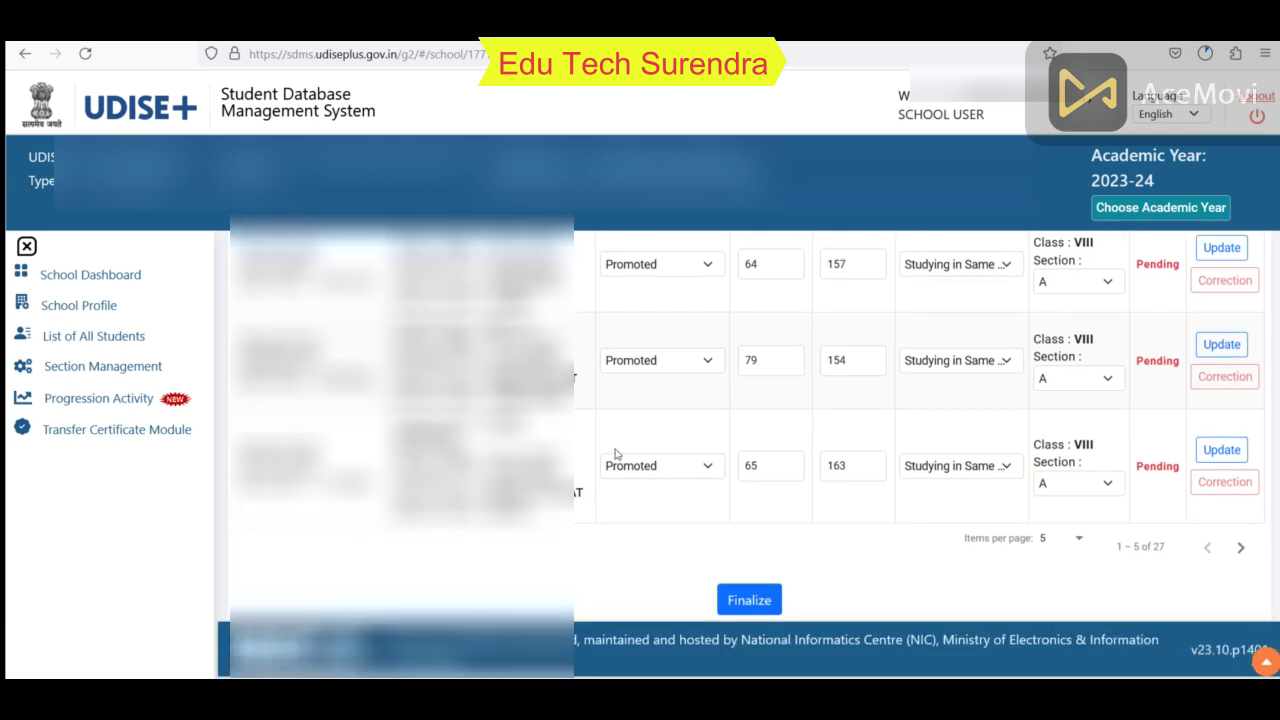
scroll(613, 456, "up", 3)
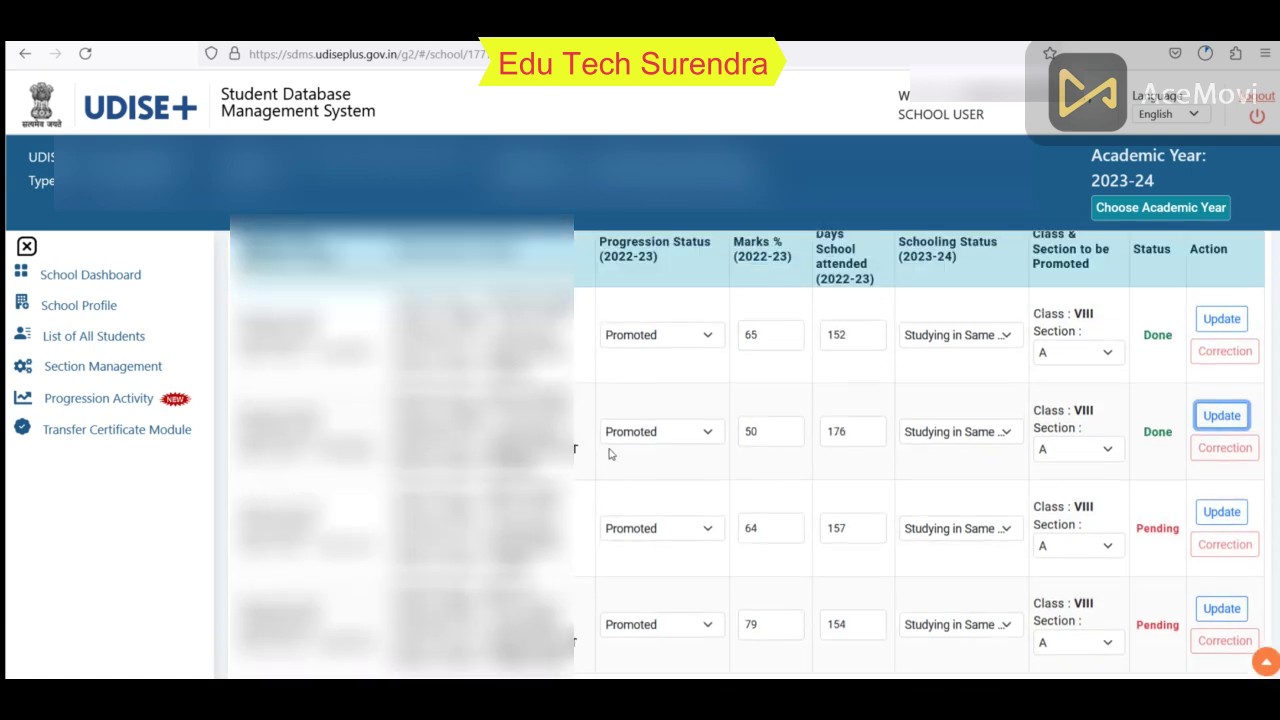
scroll(610, 454, "down", 2)
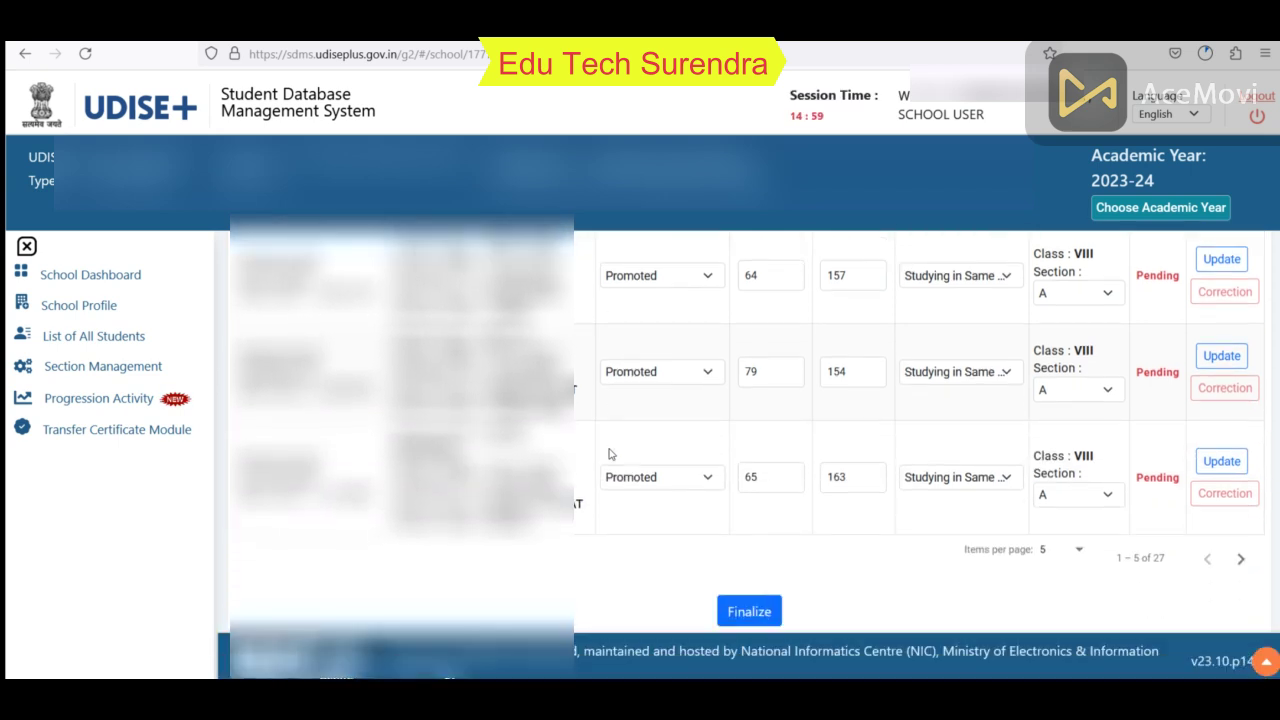
scroll(610, 453, "up", 1)
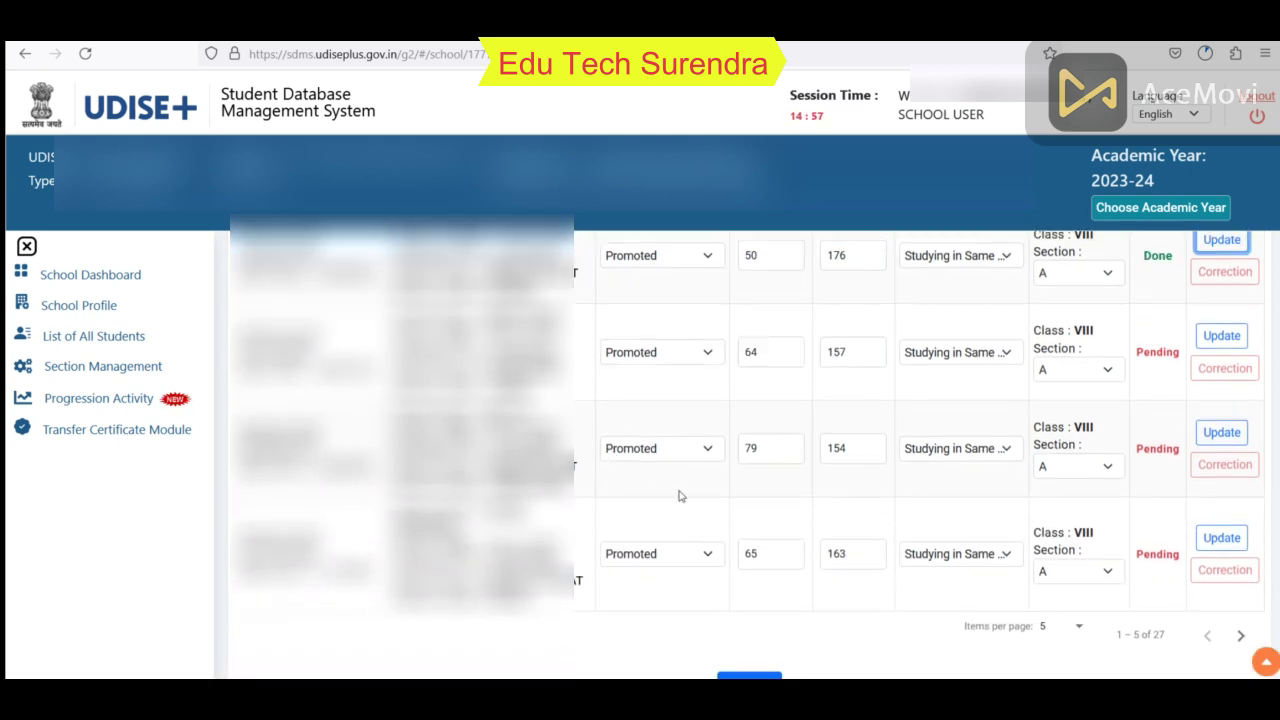
Step: Check the details and save status of the student rows on the first page of the progression list
scroll(679, 496, "down", 1)
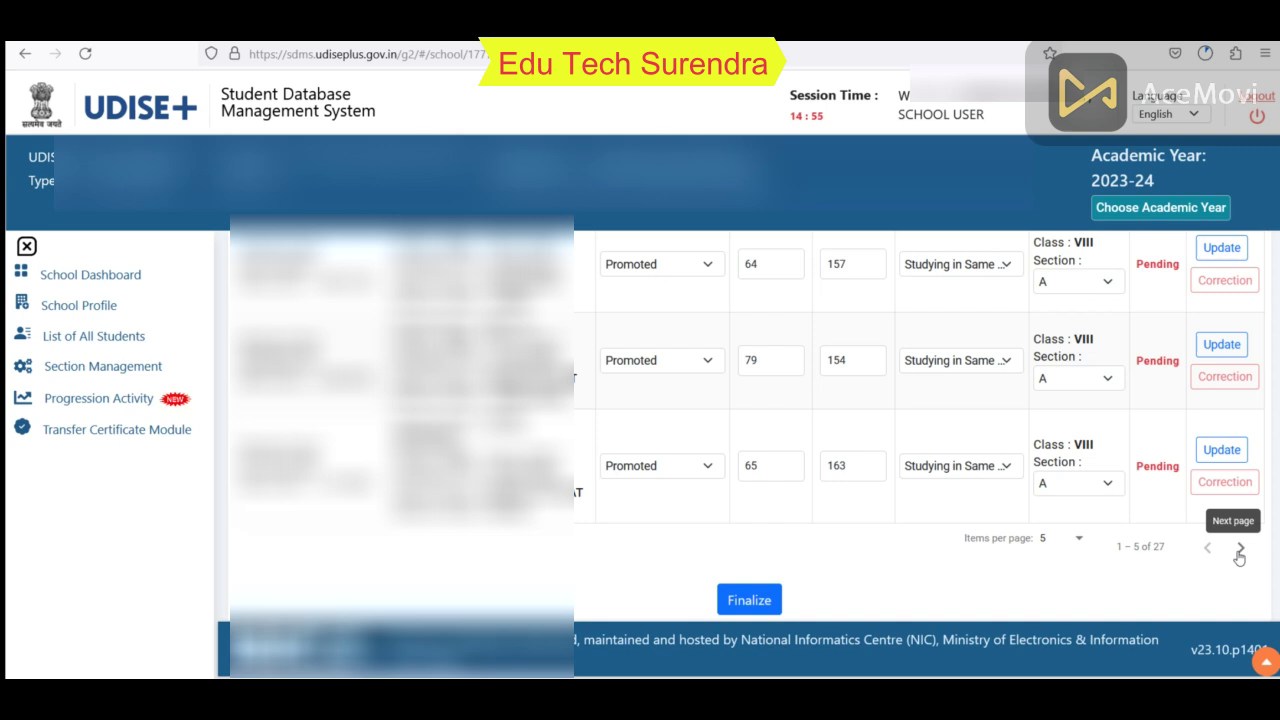
scroll(1040, 552, "up", 4)
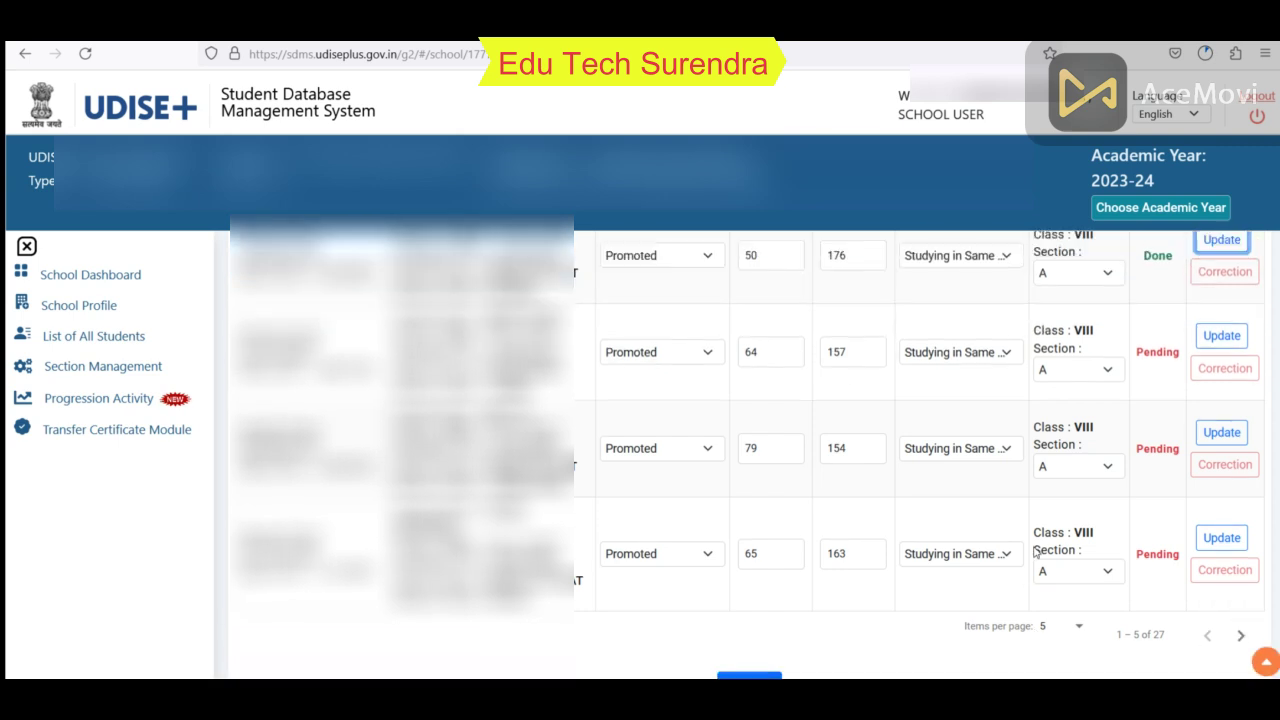
scroll(981, 517, "up", 2)
scroll(980, 517, "up", 1)
scroll(977, 518, "down", 1)
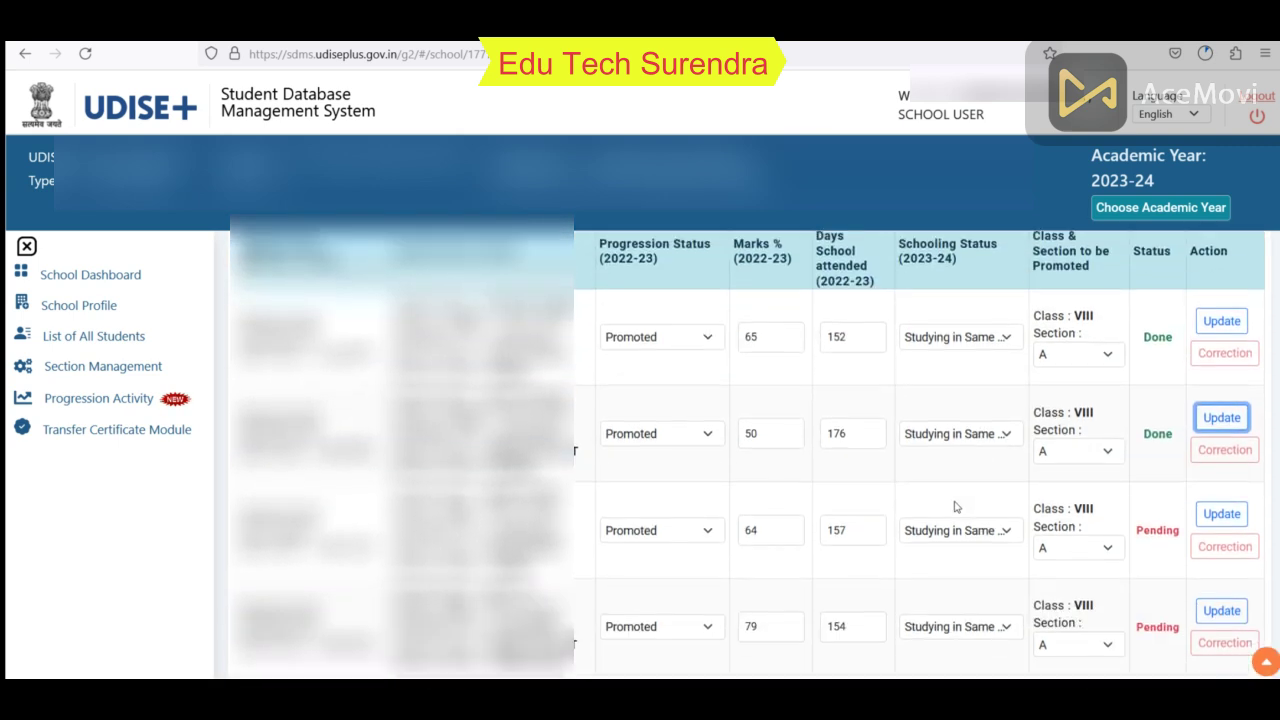
scroll(878, 448, "up", 1)
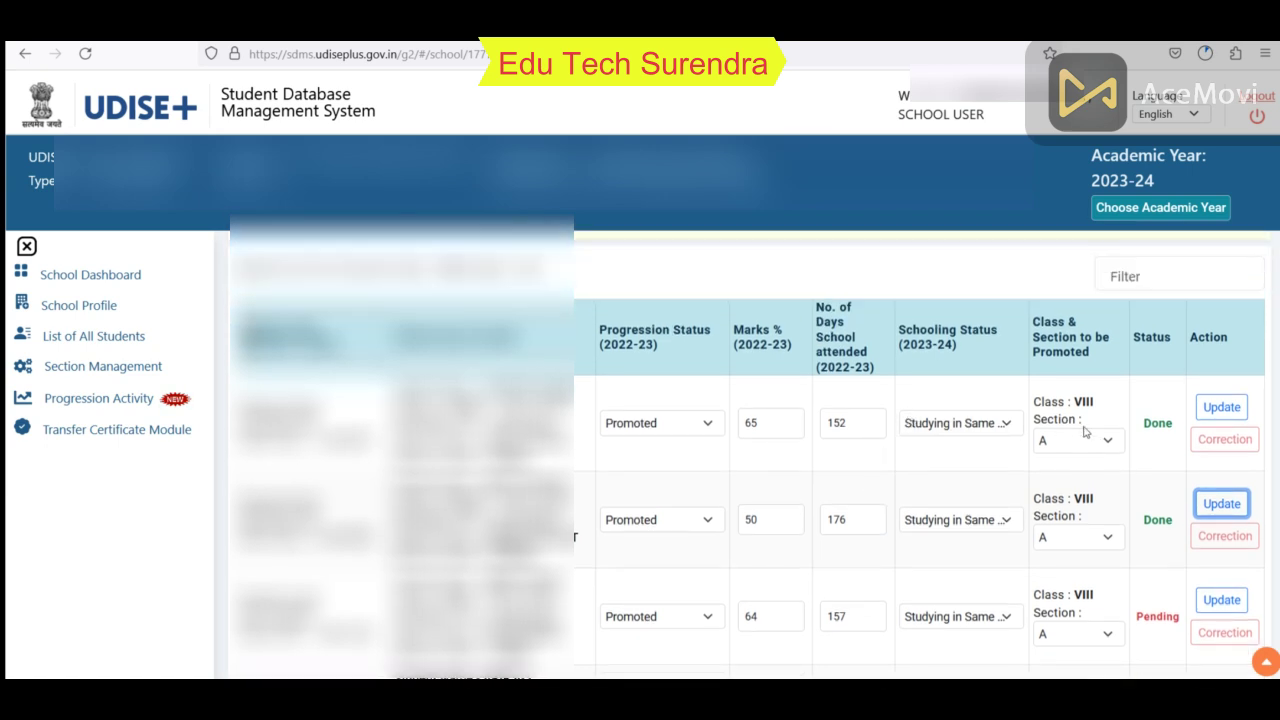
scroll(889, 323, "down", 3)
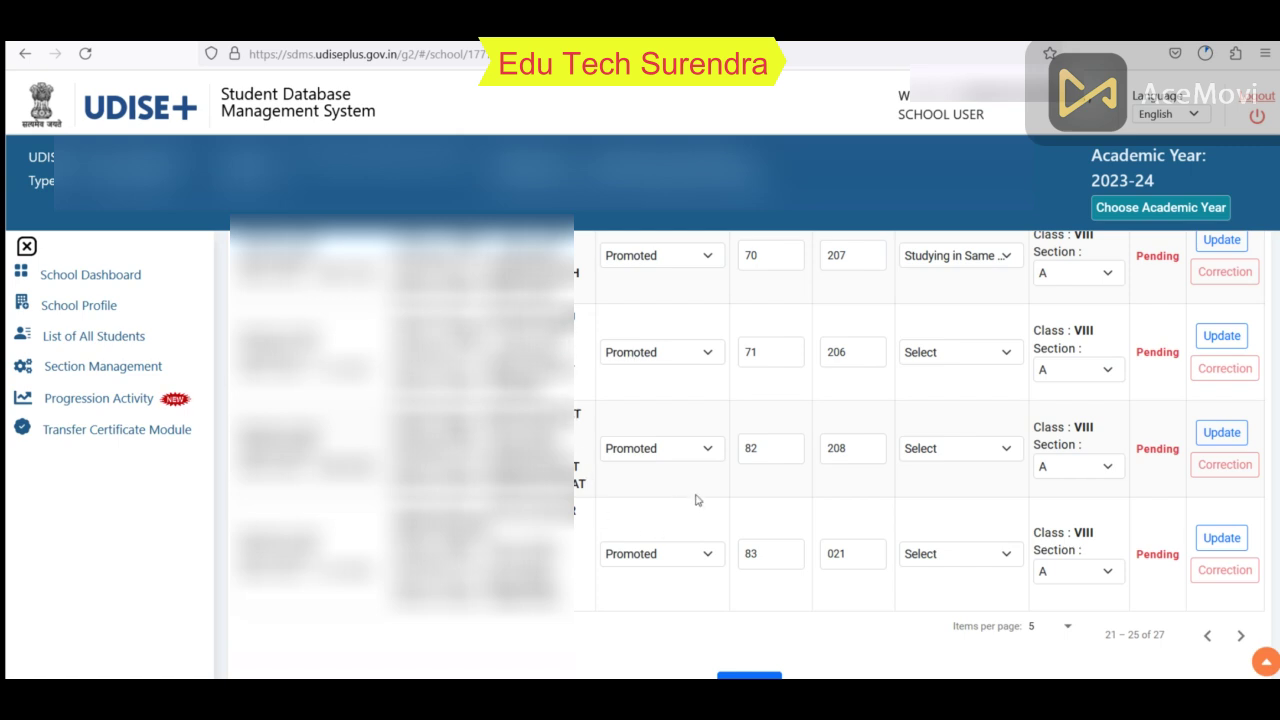
Step: Set the schooling status of the student with 71% marks to Left School with TC/without TC and save the record
left_click(955, 358)
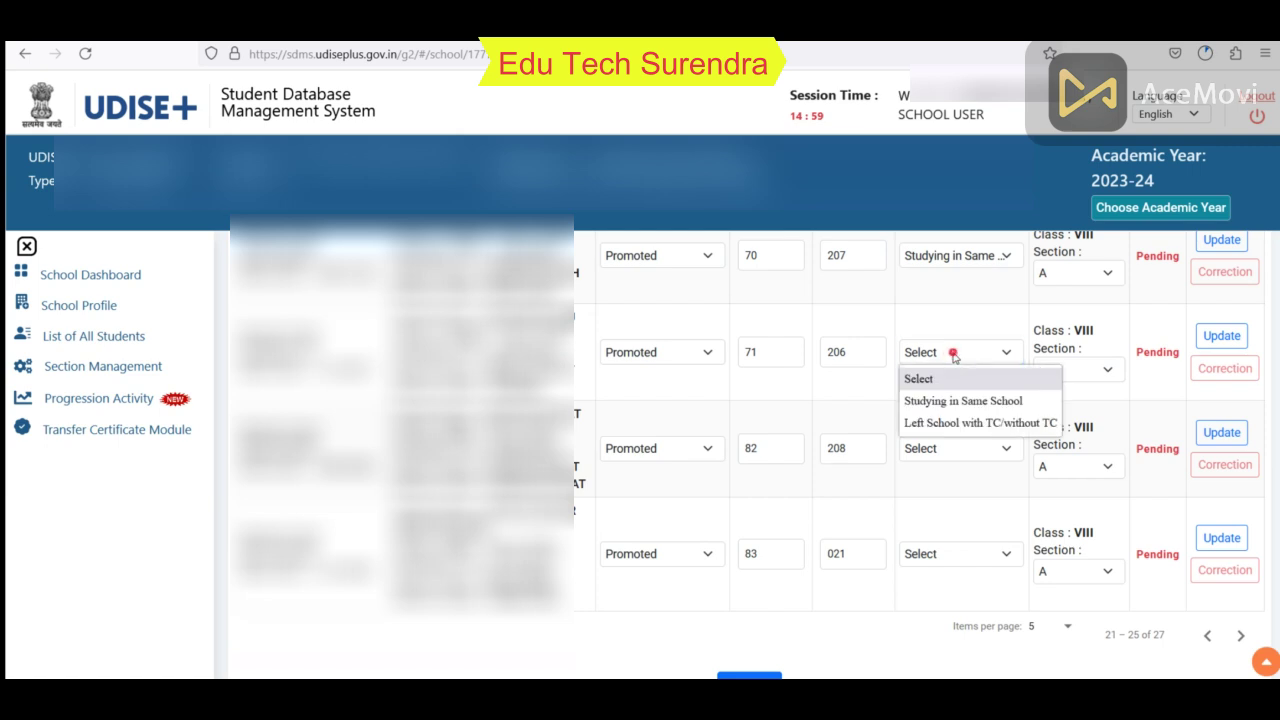
left_click(958, 423)
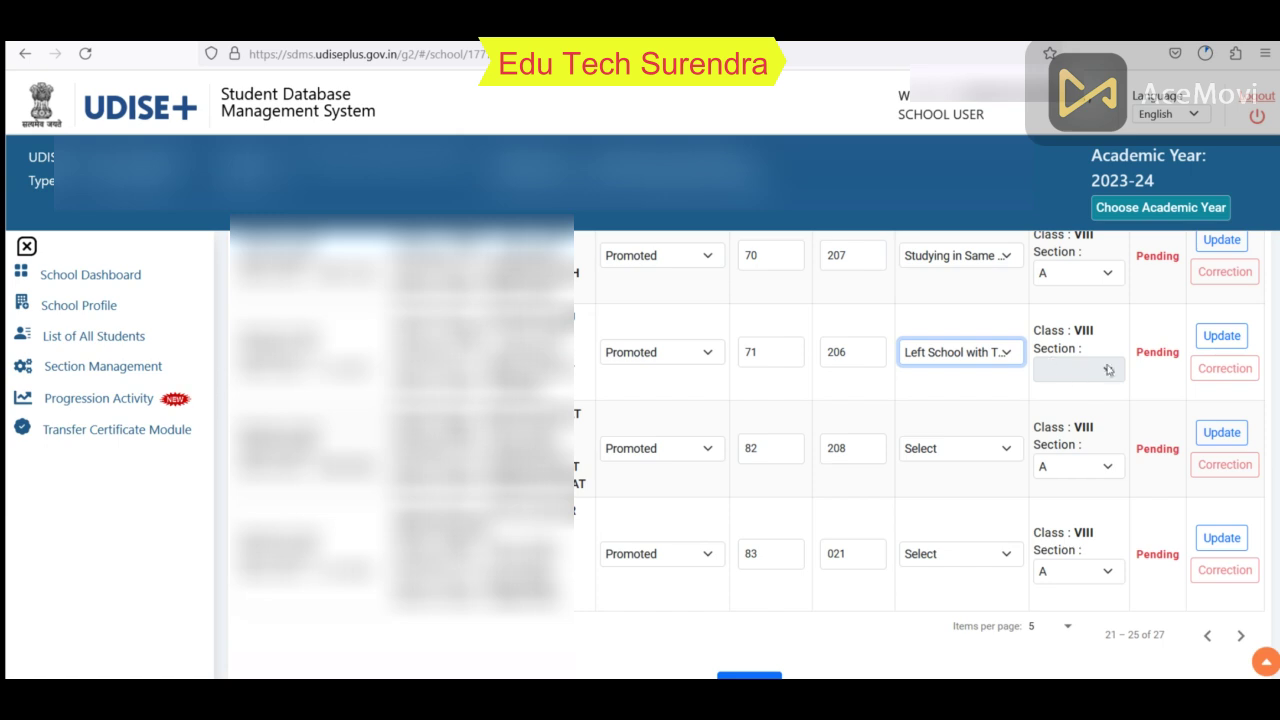
left_click(1221, 335)
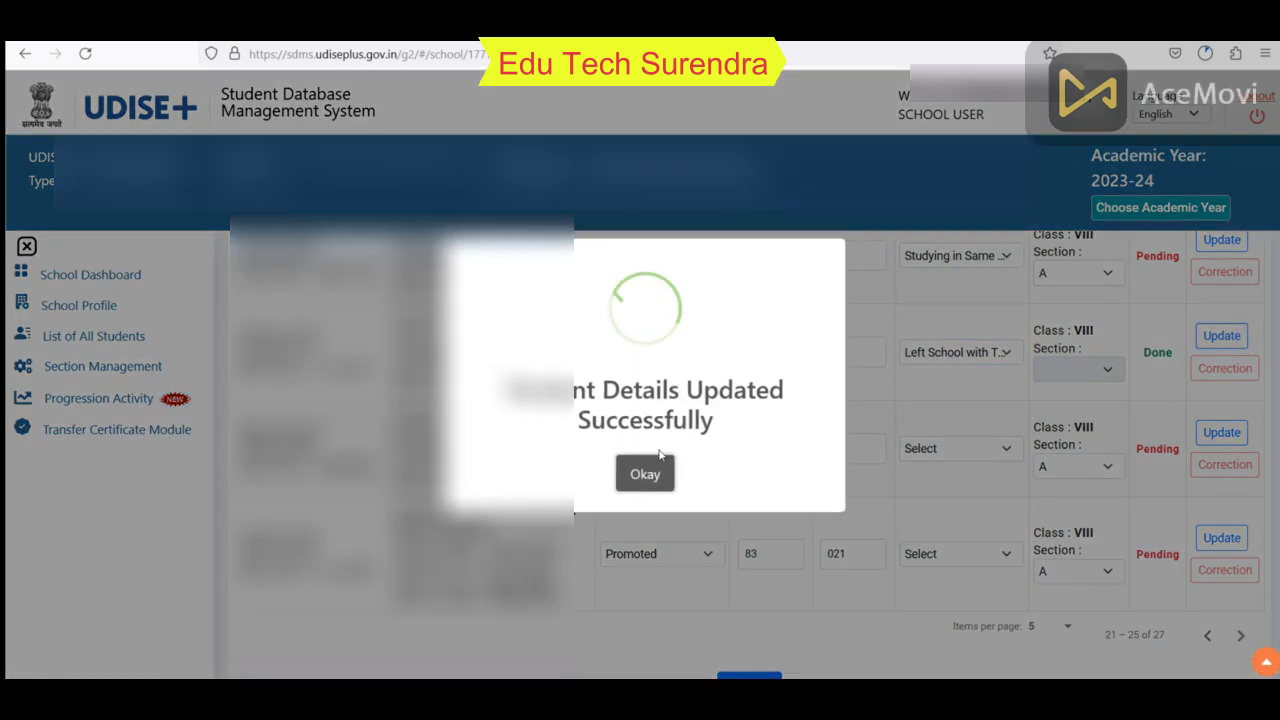
left_click(645, 474)
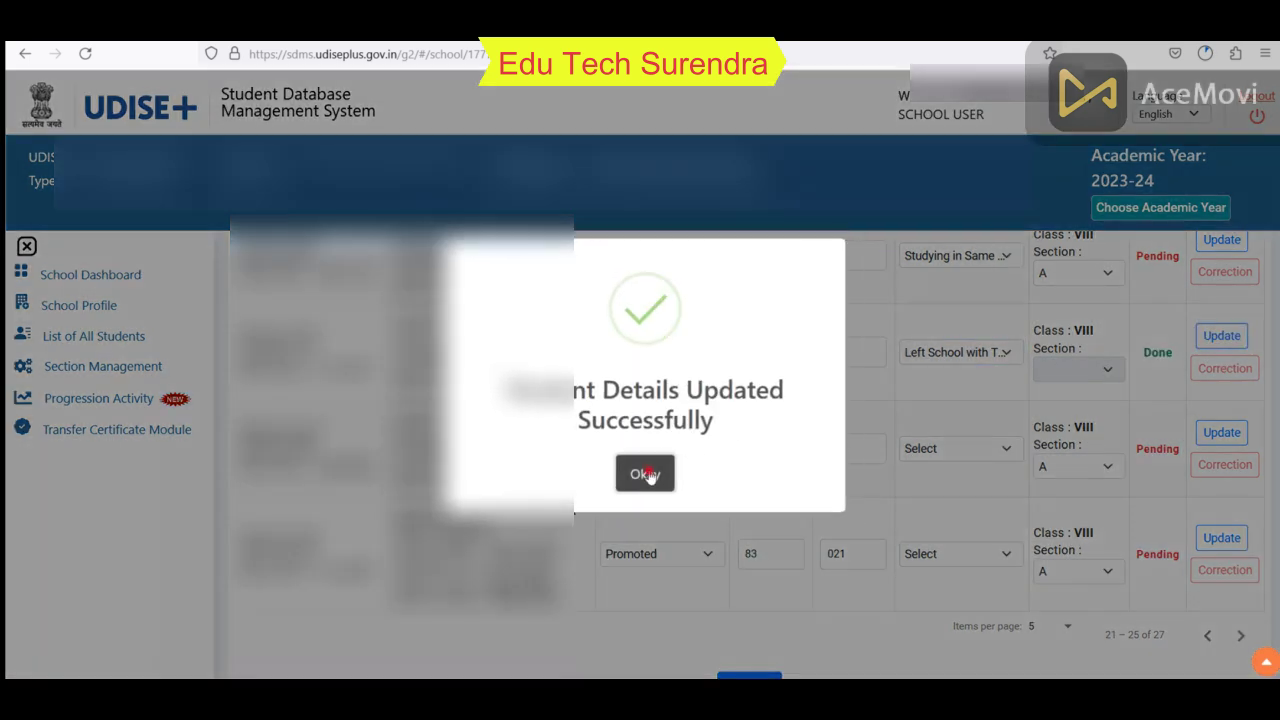
Step: Mark the student with 82% marks as Left School with TC/without TC and save those progression details
left_click(921, 448)
left_click(937, 517)
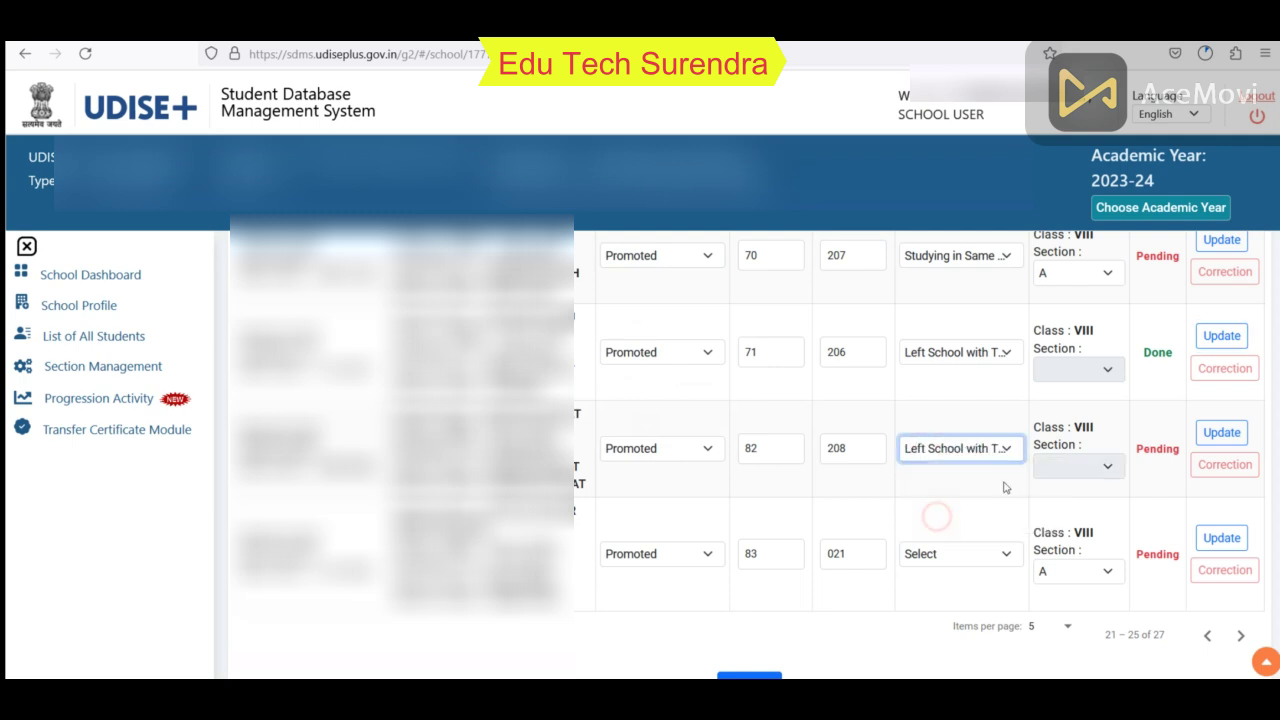
left_click(1221, 432)
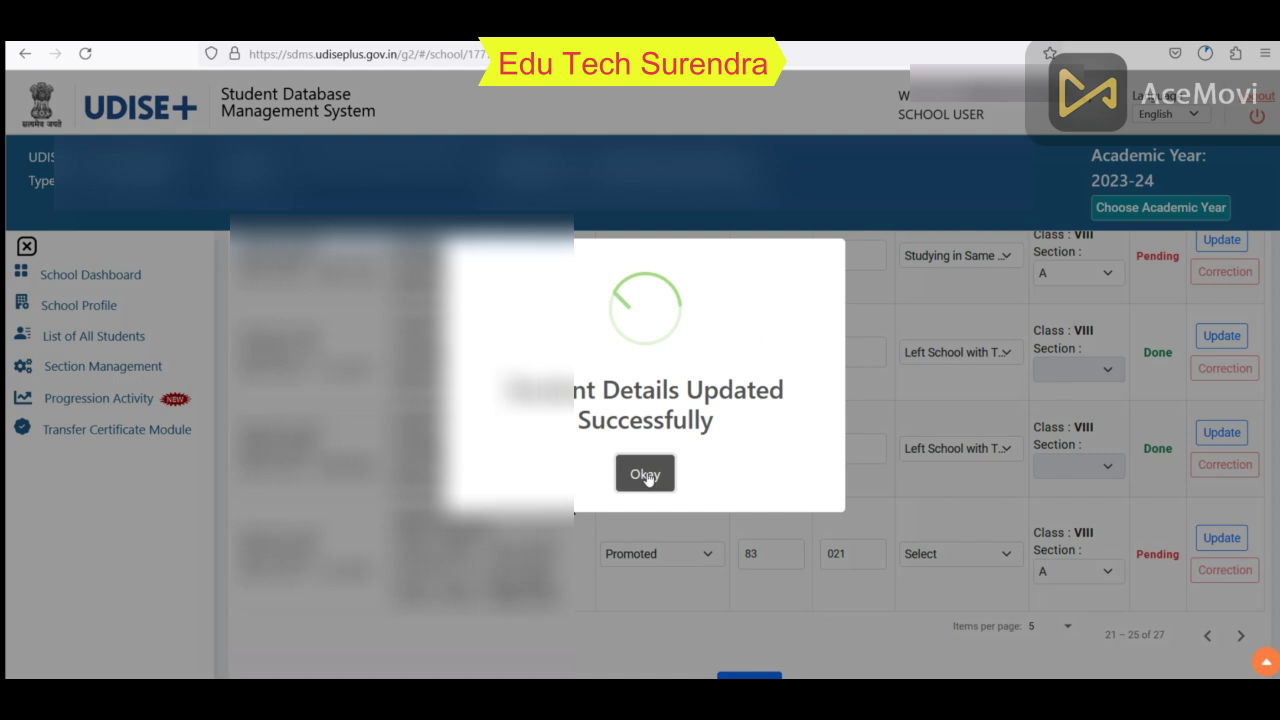
left_click(648, 477)
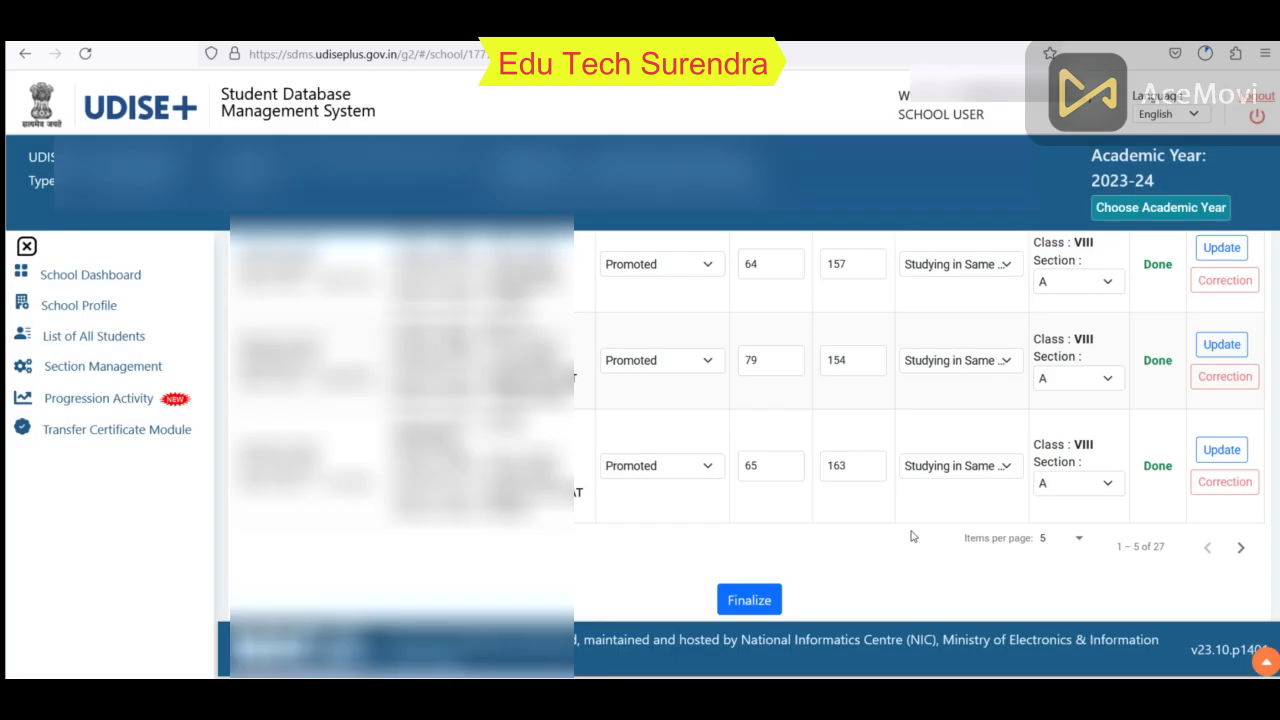
Step: Check the completed student rows, finalize the progression of class VII, section A, and confirm the summary
scroll(911, 537, "up", 5)
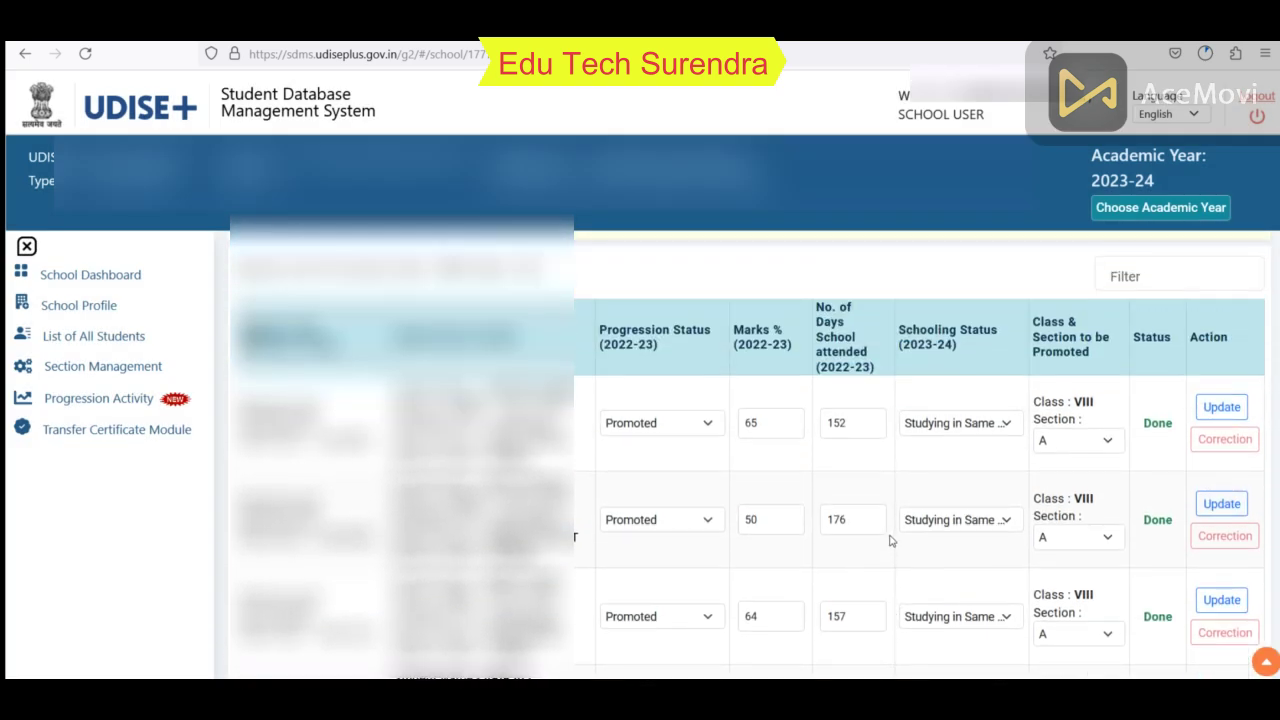
scroll(891, 540, "down", 1)
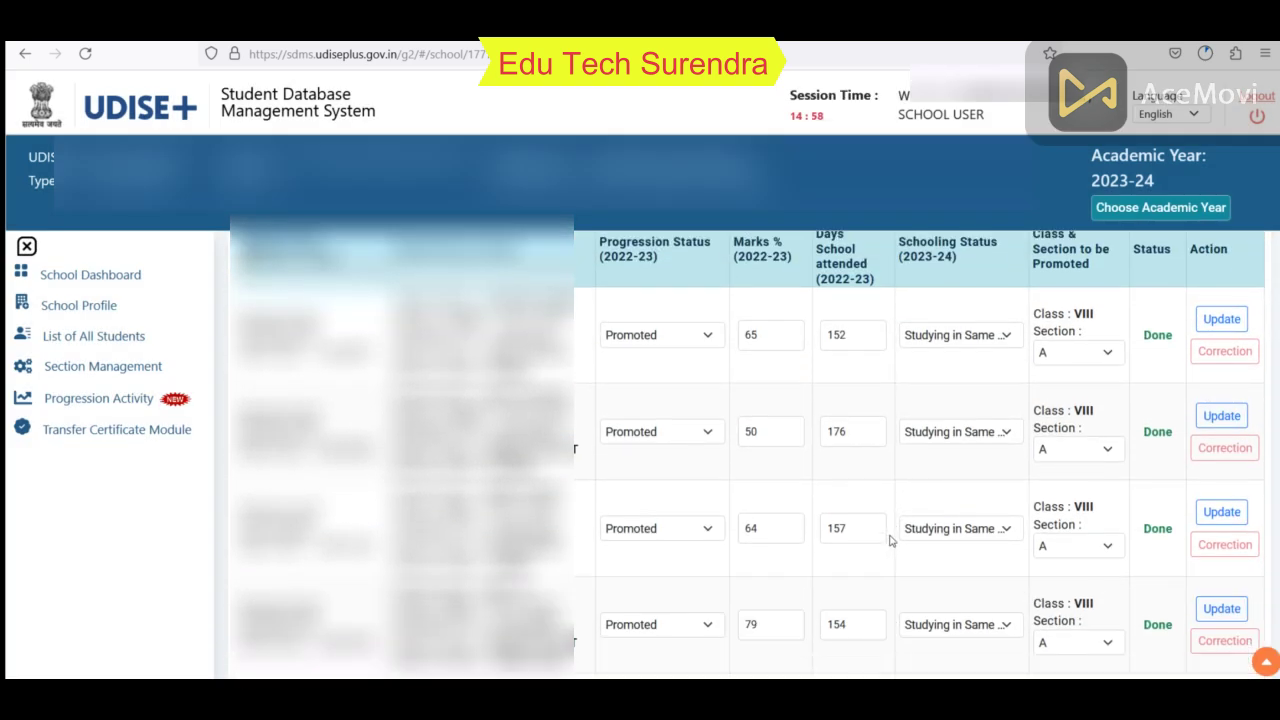
scroll(891, 540, "down", 3)
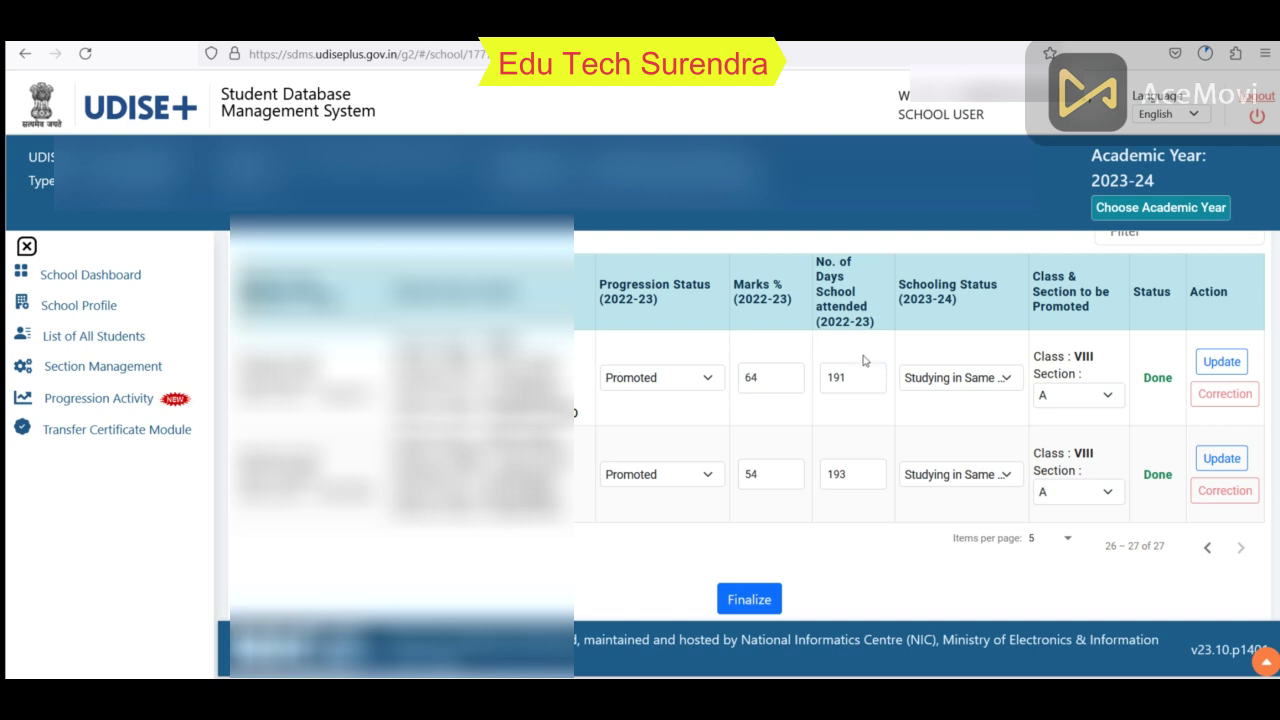
left_click(757, 598)
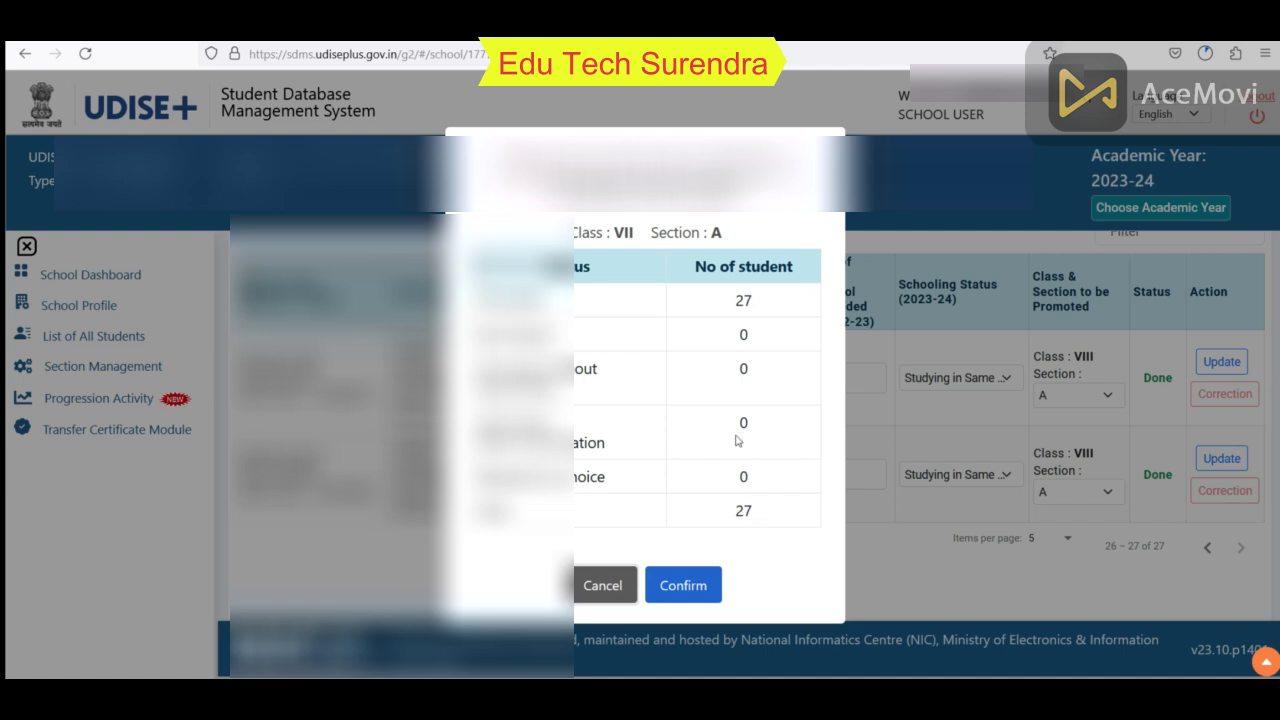
left_click(690, 584)
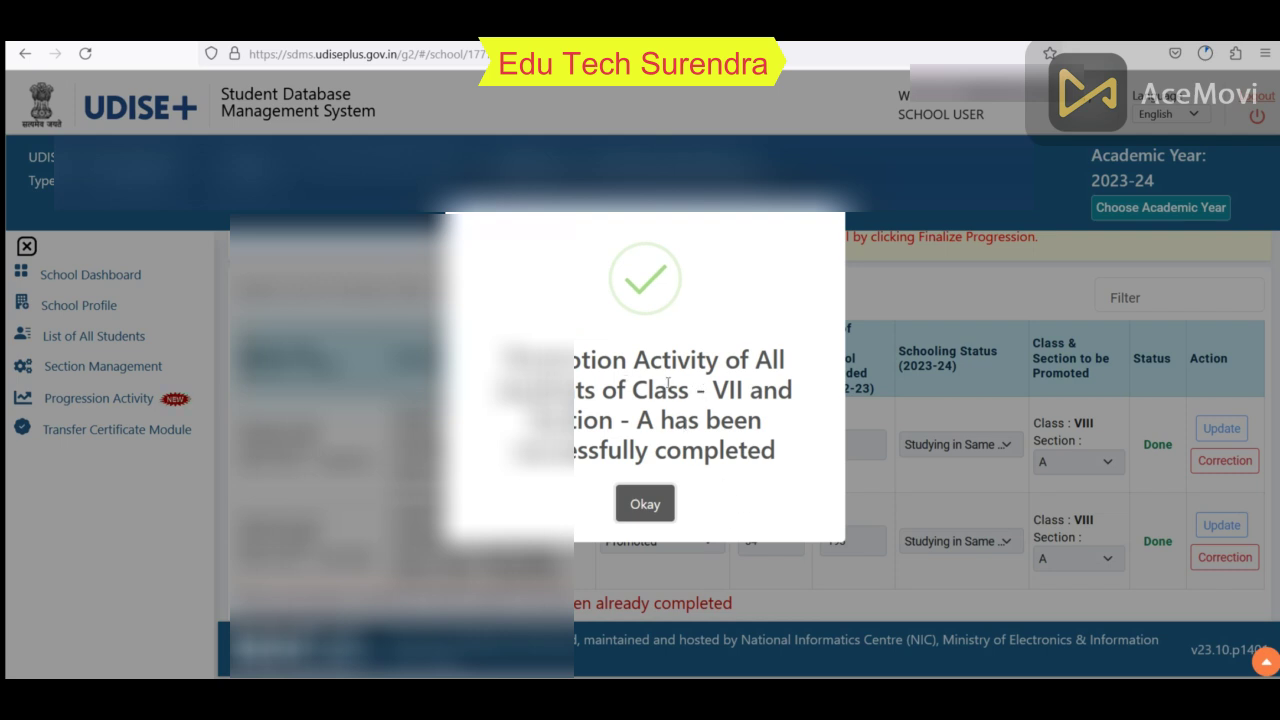
left_click(651, 510)
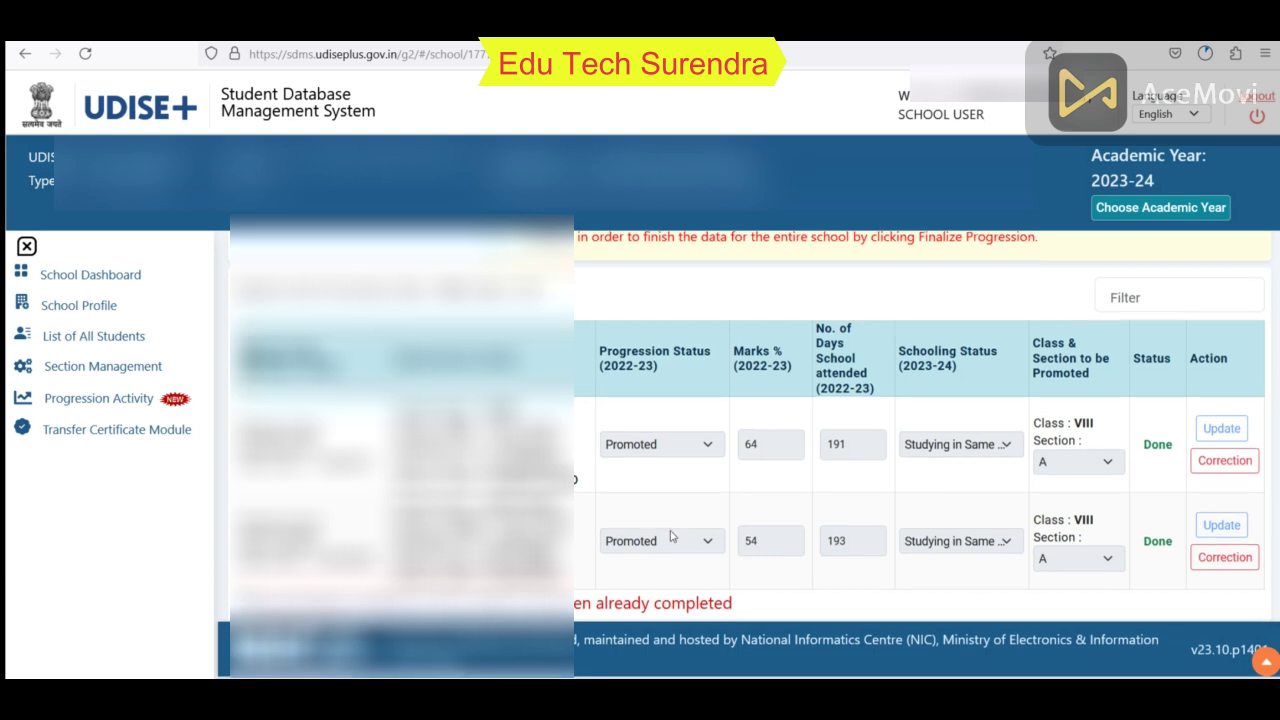
Step: Highlight the notice below the finalized list and request a correction for the first student shown
left_click_drag(752, 606, 232, 618)
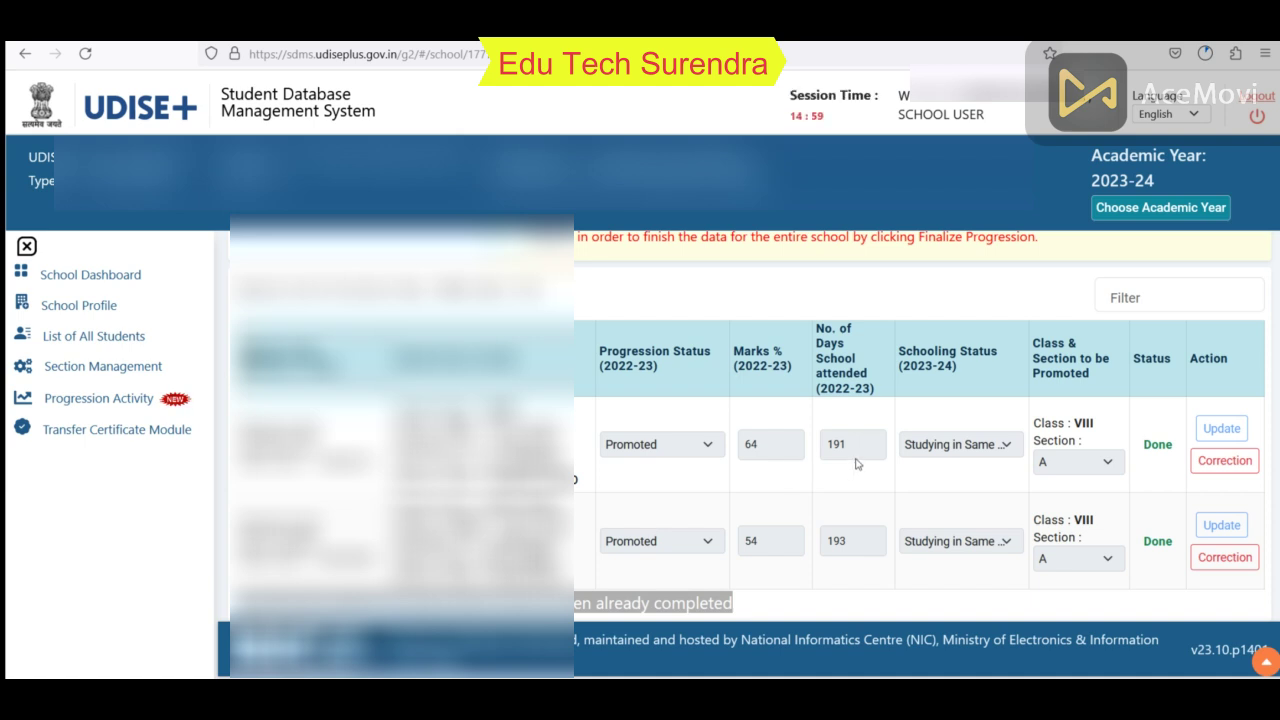
left_click(1224, 461)
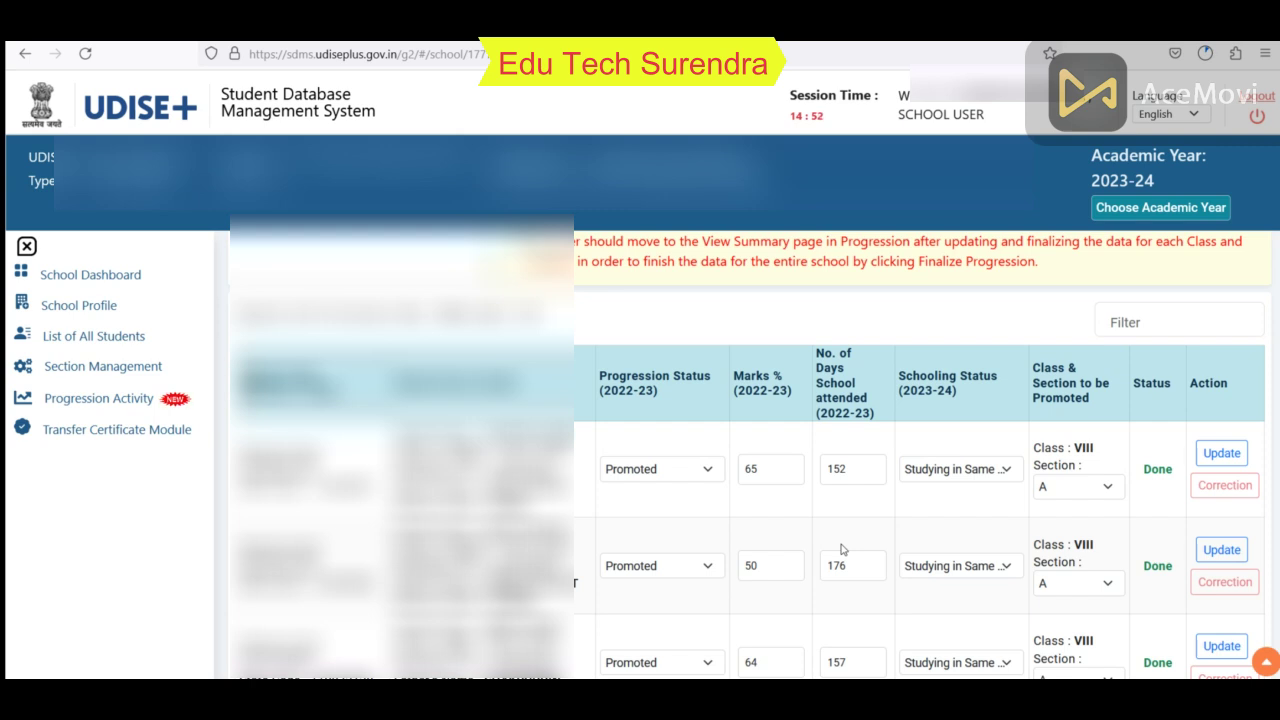
Step: Open the Progression Module summary and examine the promotion details and status of the class I through class VII students
left_click(99, 398)
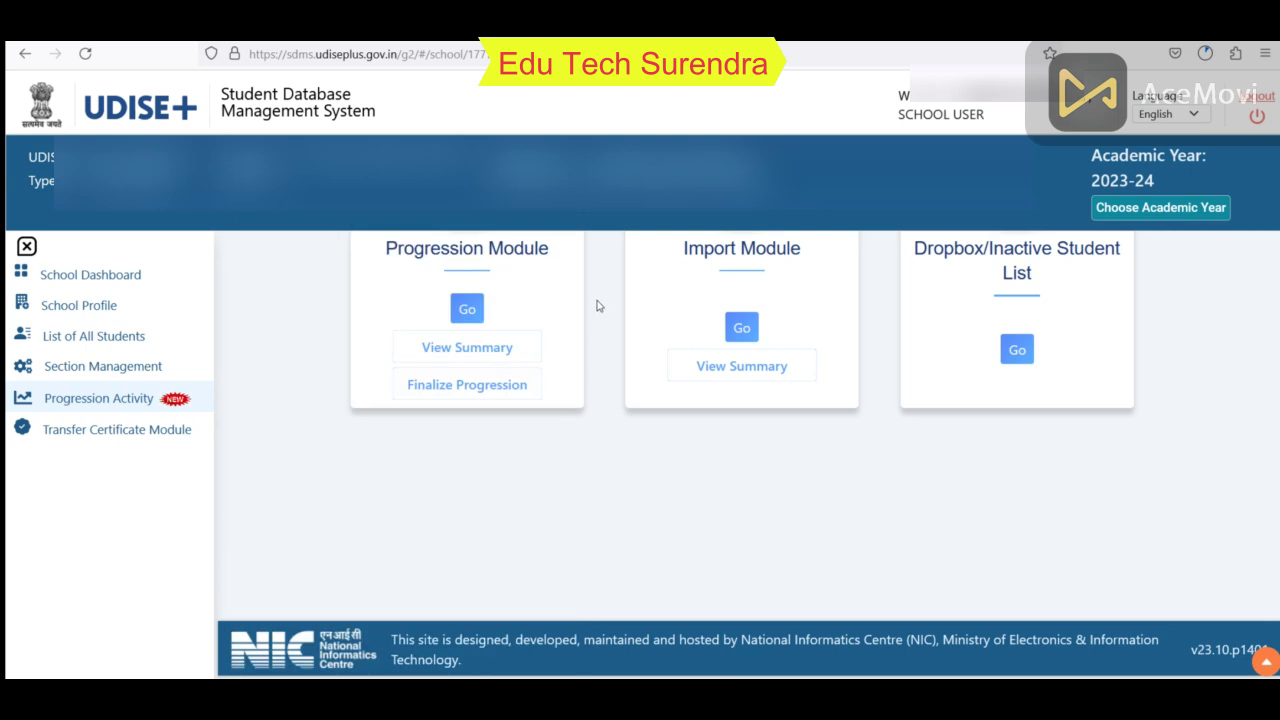
left_click(491, 348)
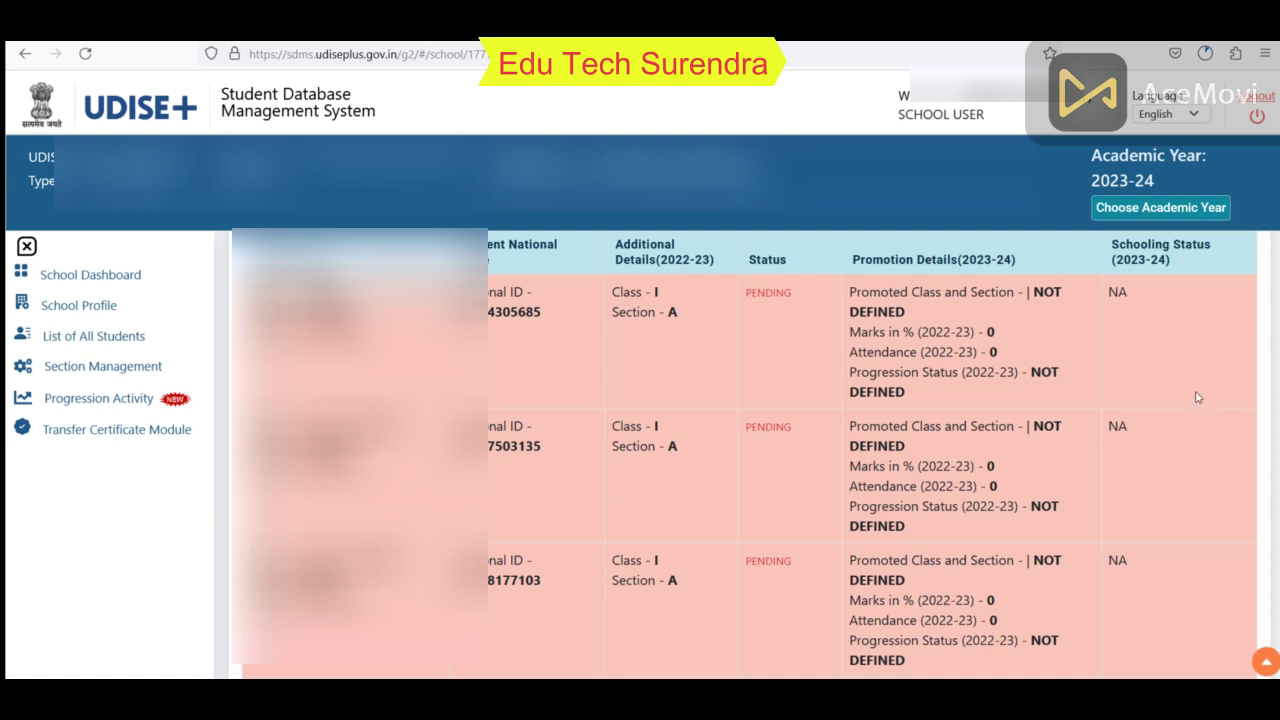
scroll(1175, 395, "down", 4)
scroll(1171, 398, "down", 10)
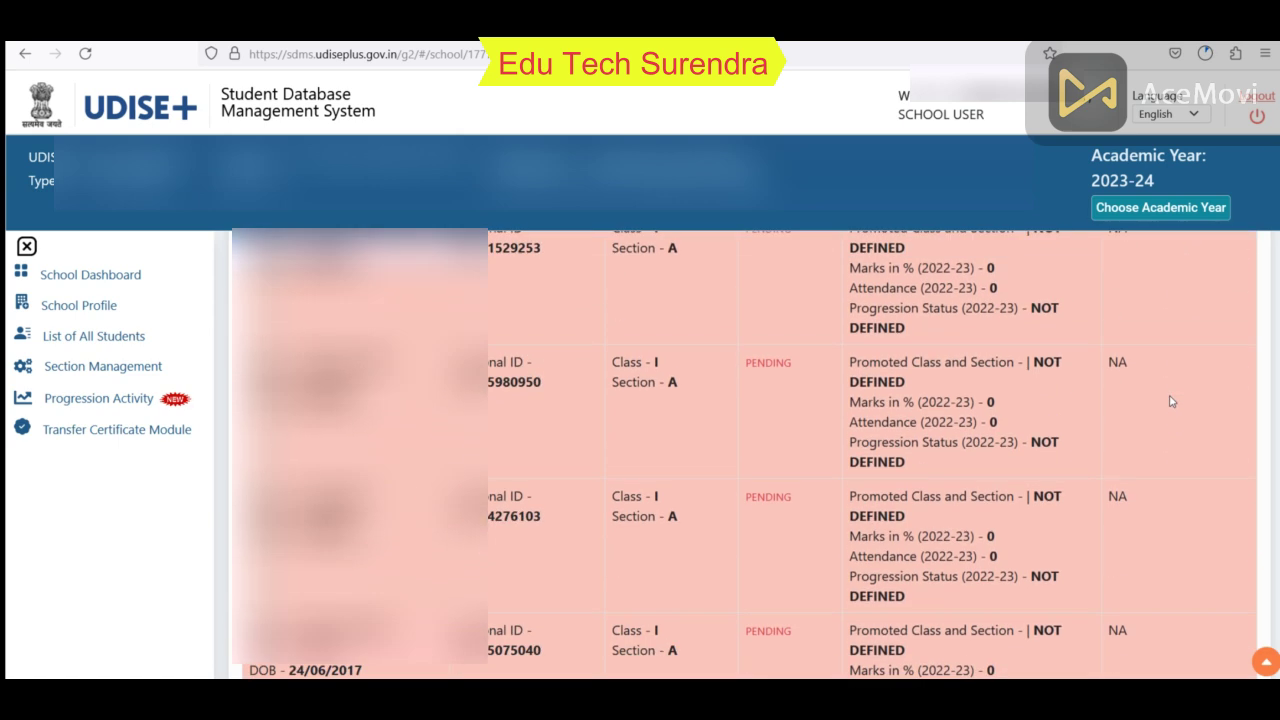
scroll(1256, 326, "down", 15)
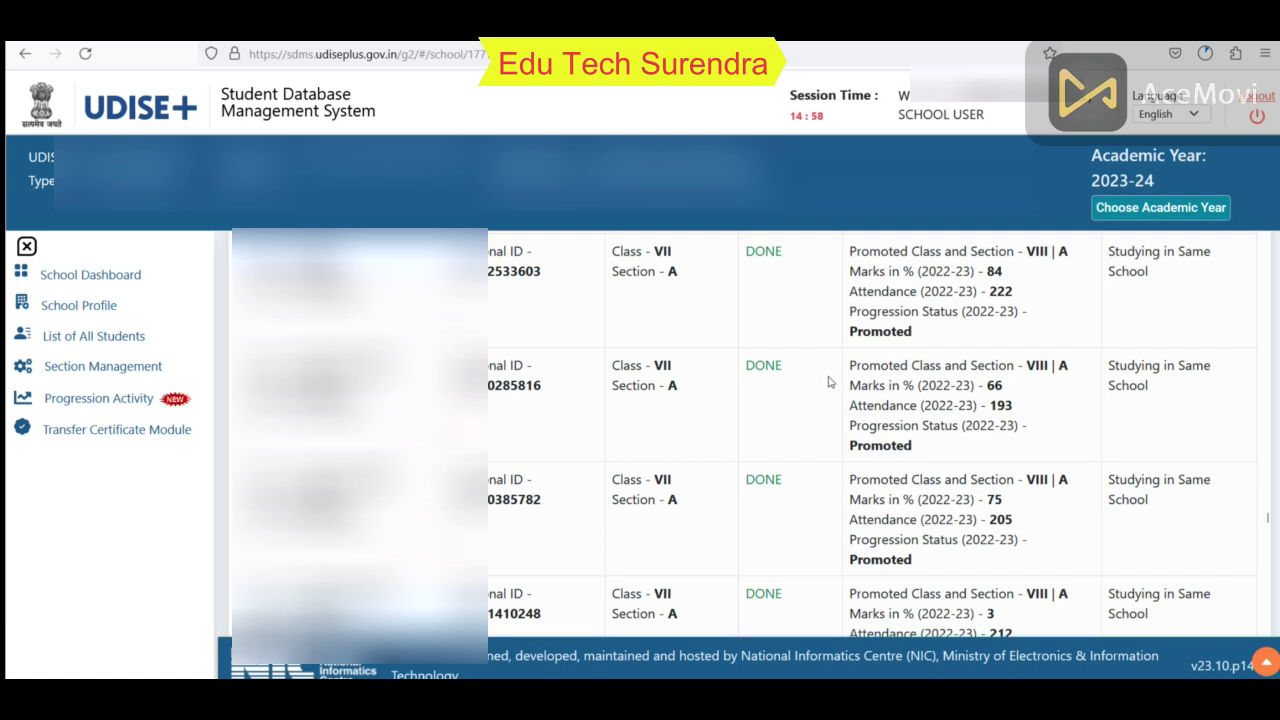
scroll(826, 380, "up", 2)
scroll(805, 385, "up", 3)
scroll(802, 386, "up", 2)
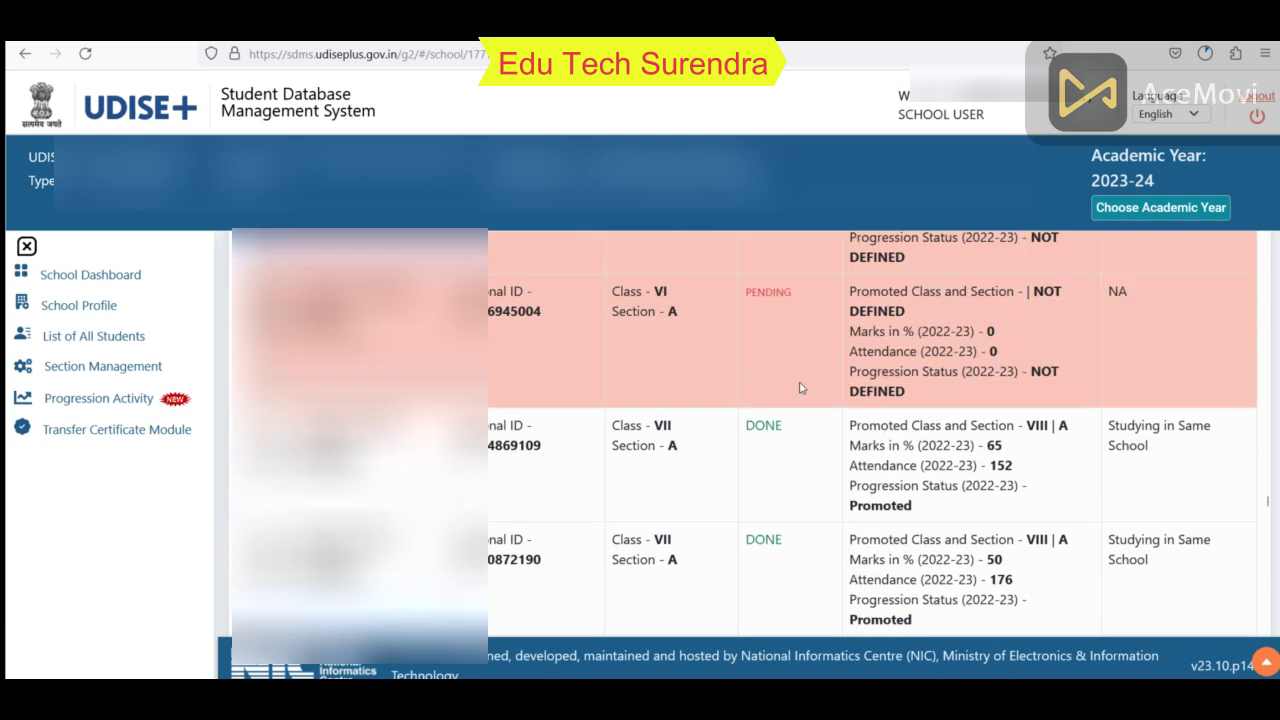
scroll(803, 409, "up", 2)
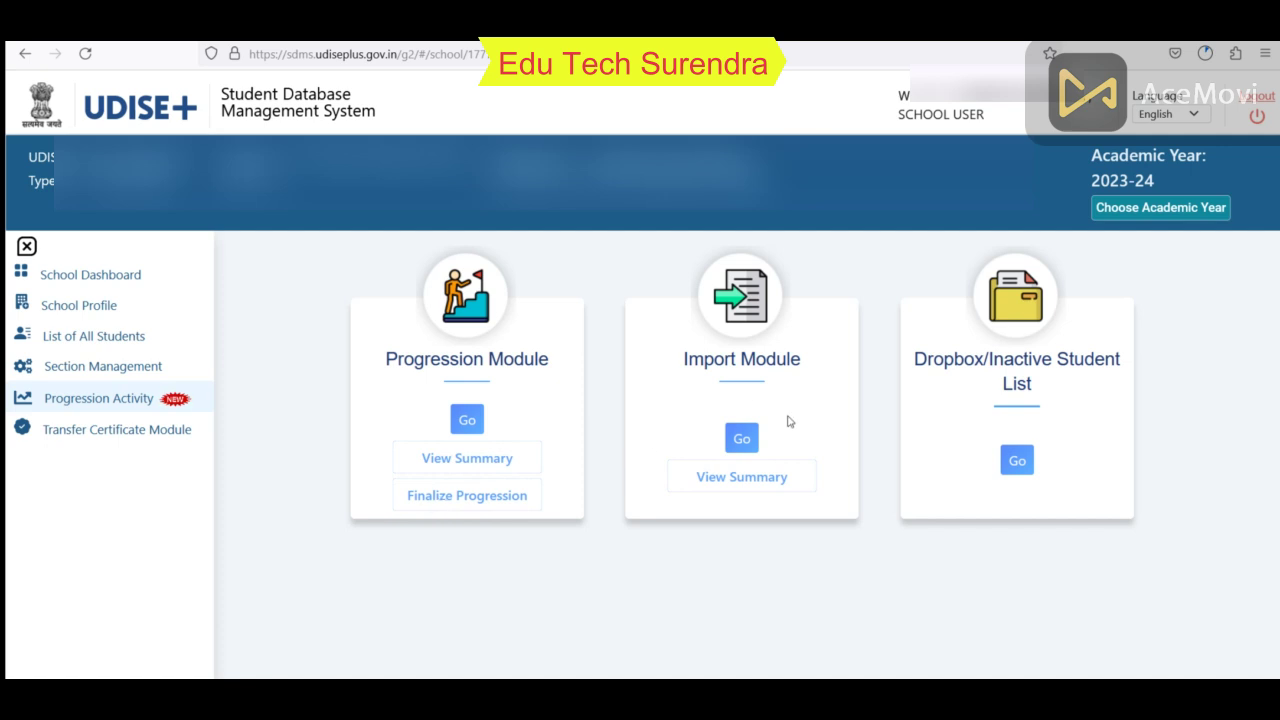
Step: Open the Import Module and look up a student's national code by Aadhaar number and year of birth
left_click(741, 438)
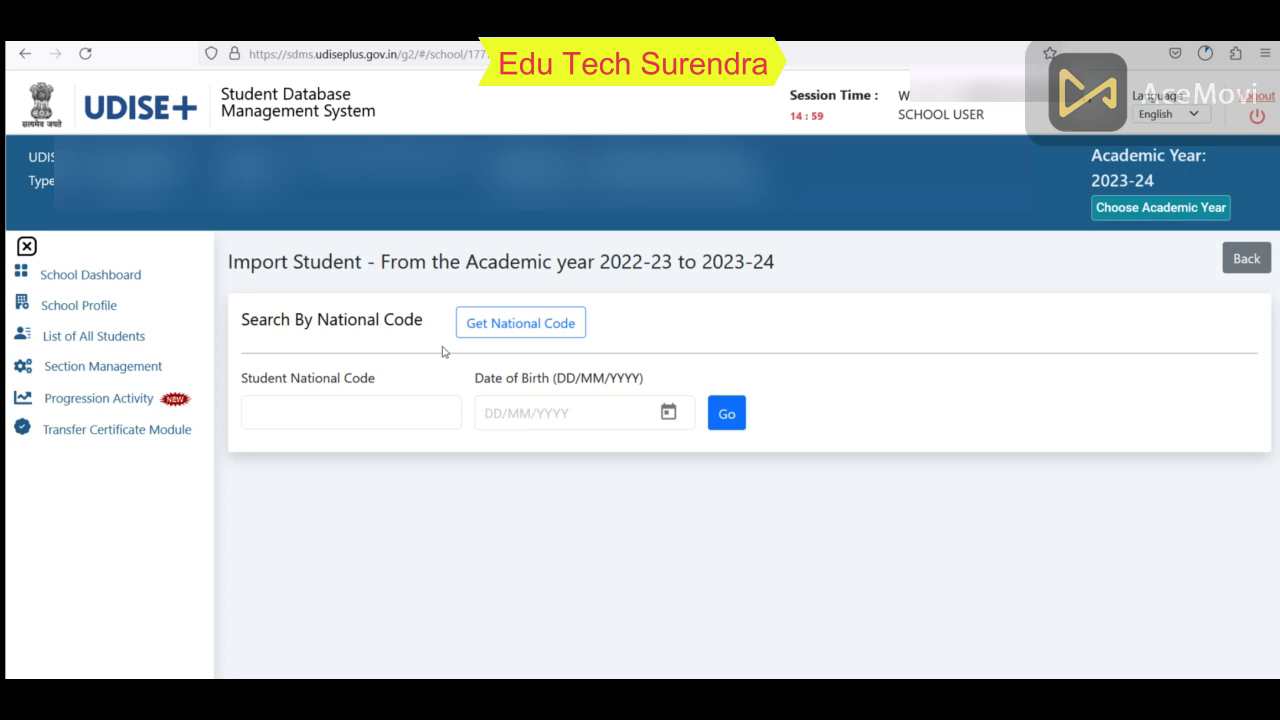
left_click(500, 323)
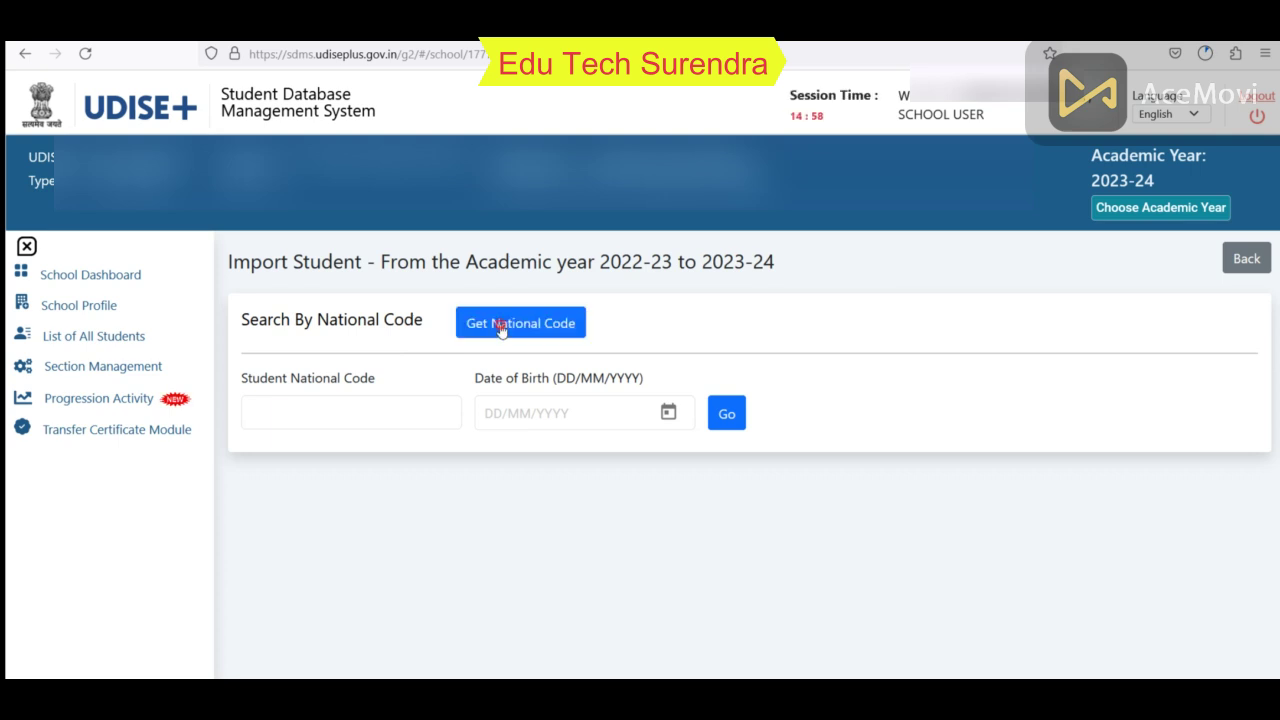
left_click(629, 300)
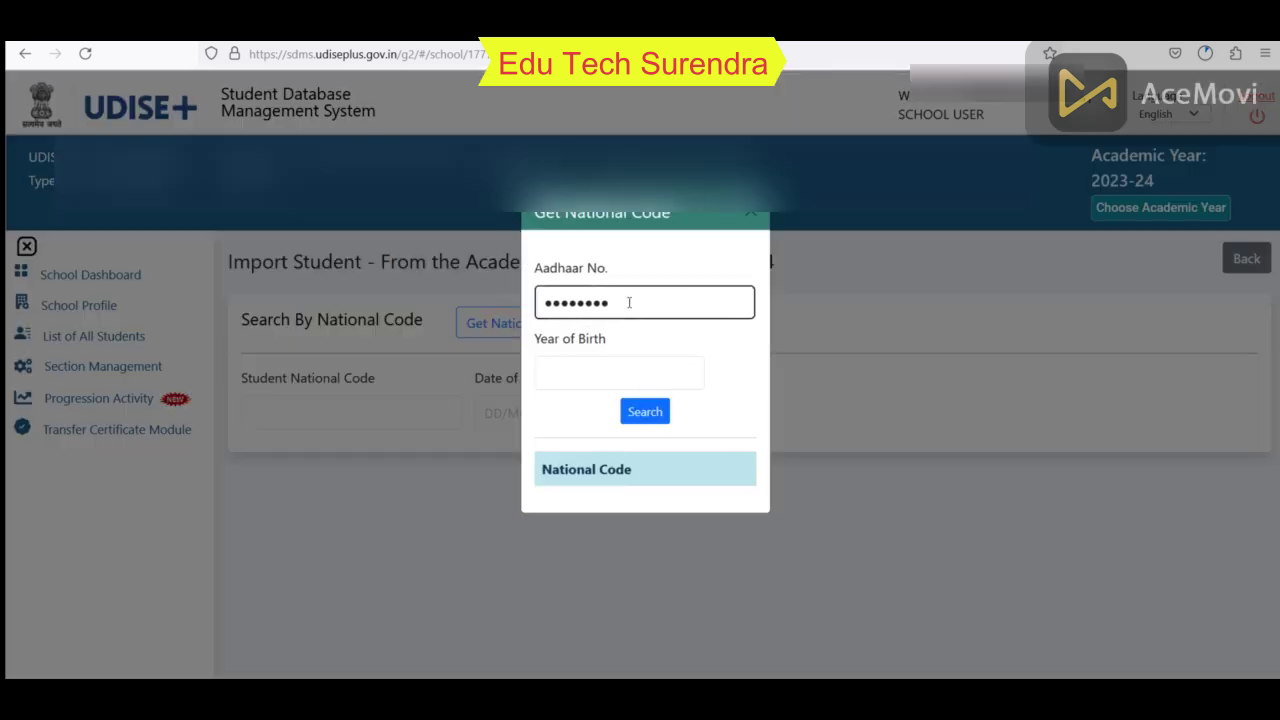
double_click(626, 300)
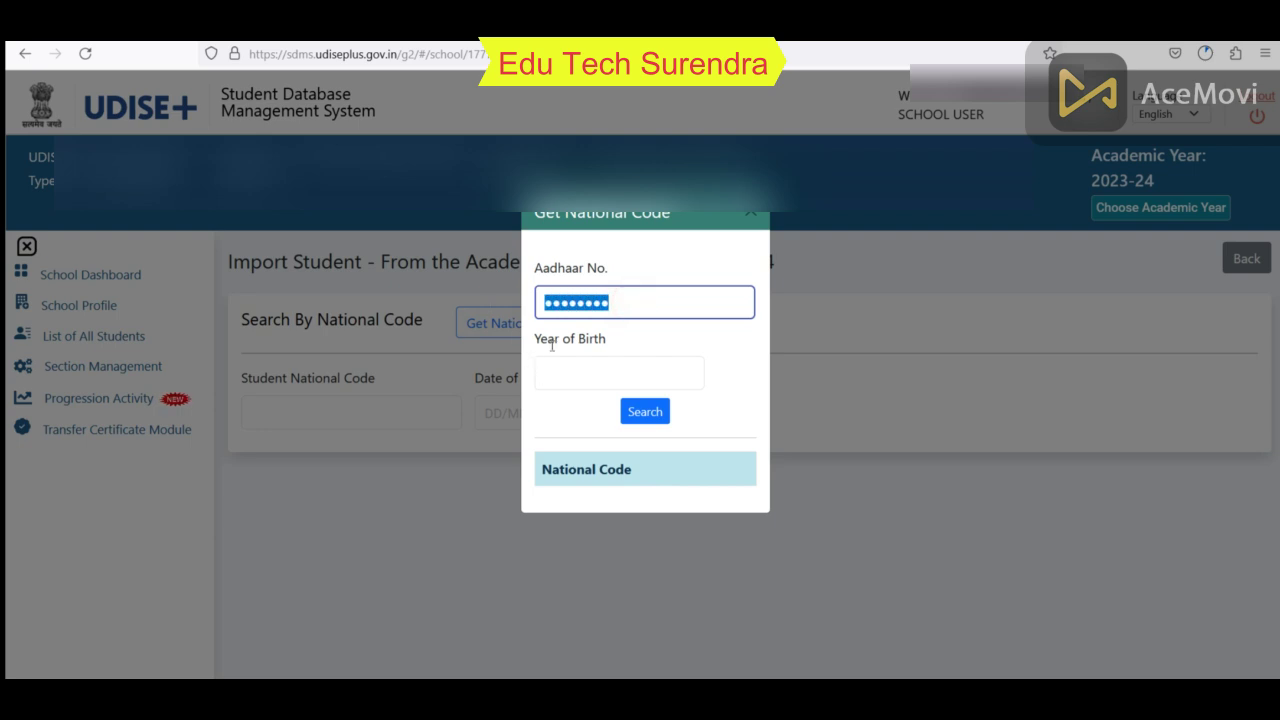
left_click(581, 373)
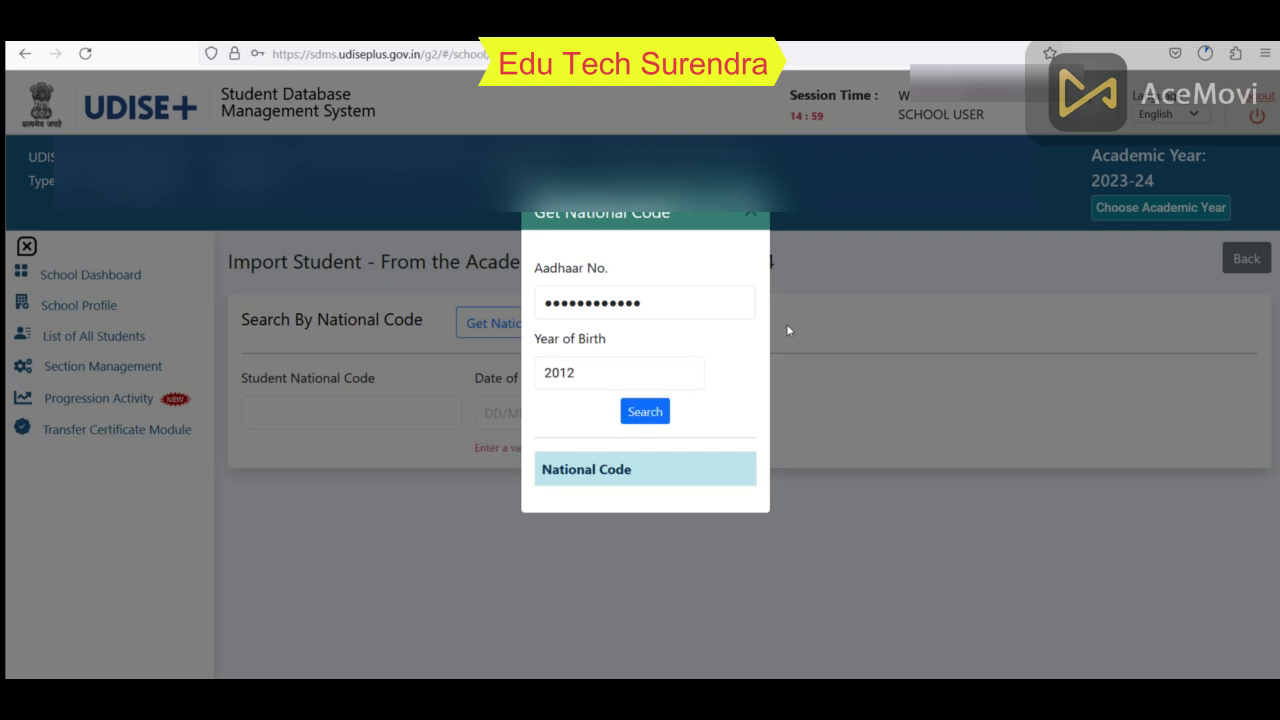
left_click(576, 376)
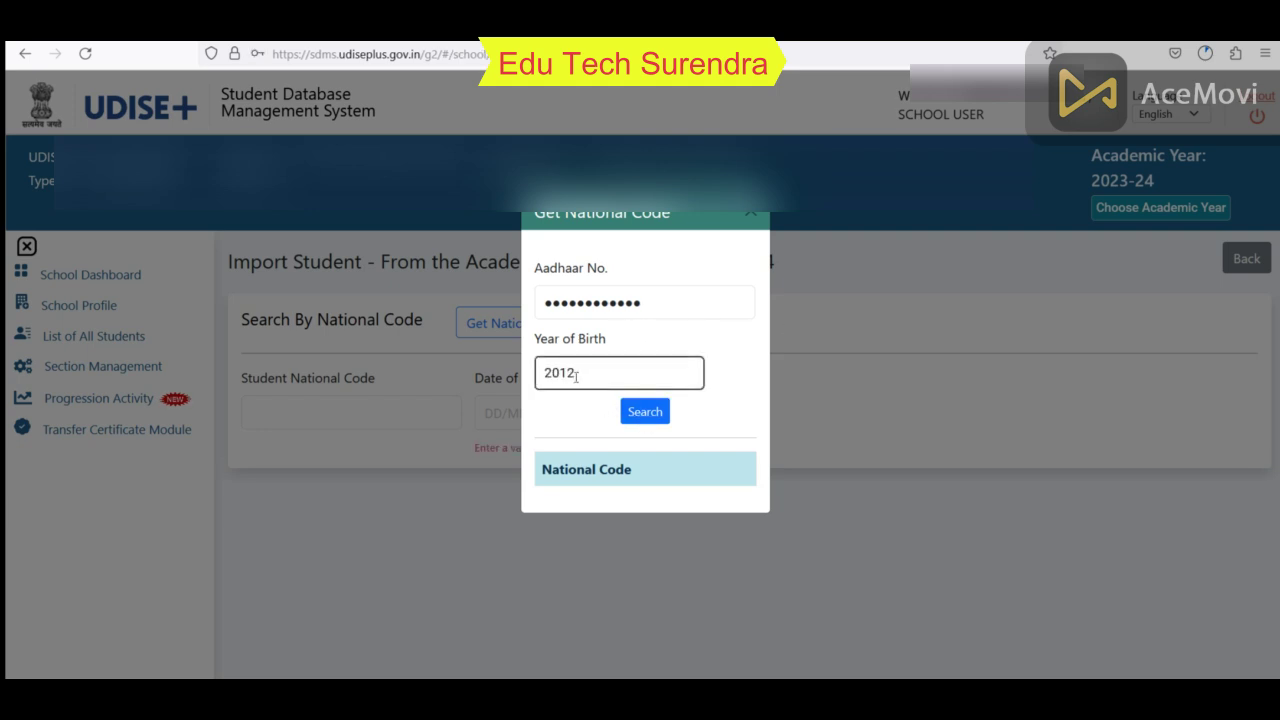
left_click(645, 412)
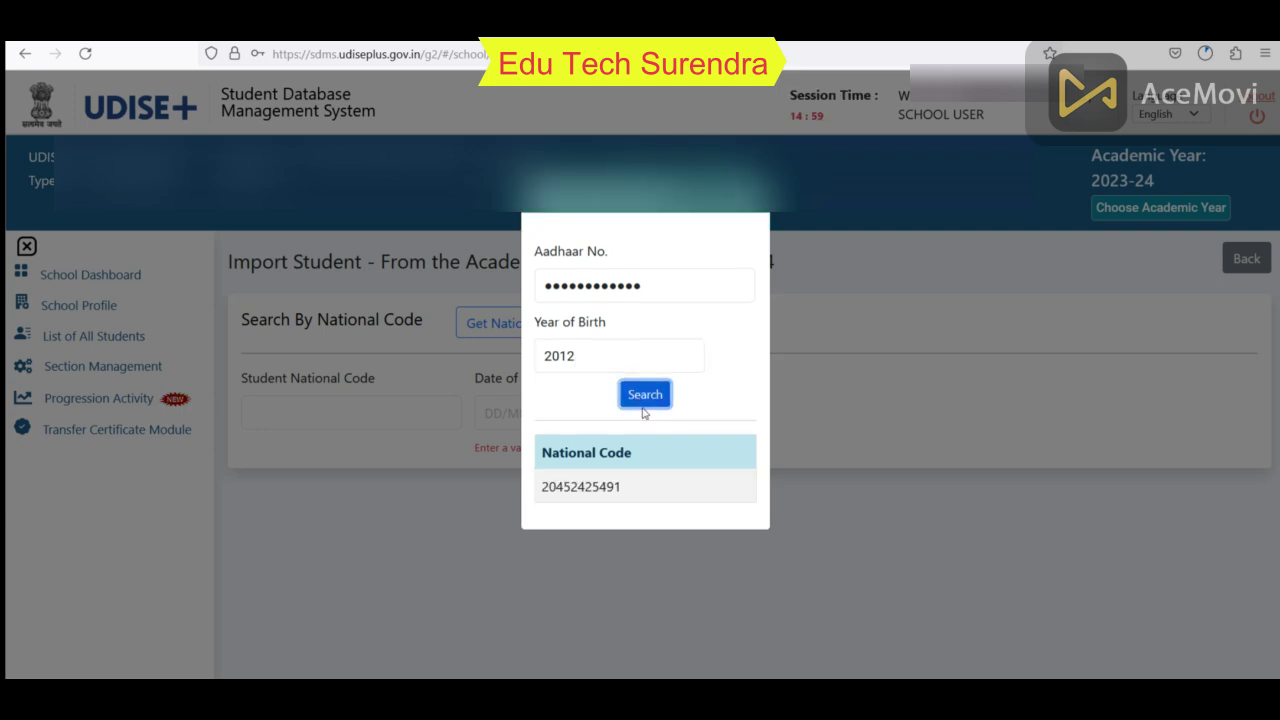
Step: Copy the found national code into the student search, supply the date of birth, and retrieve the student's record
left_click_drag(661, 492, 543, 489)
key("ctrl+c")
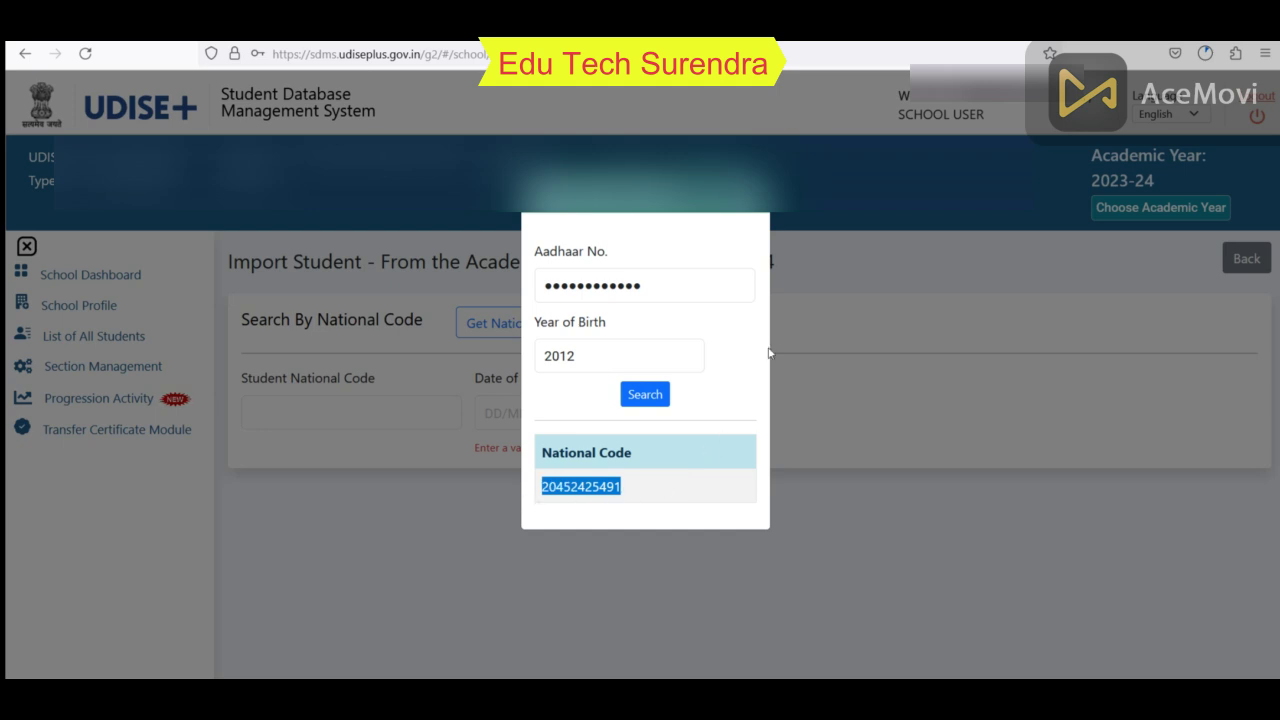
left_click(388, 412)
left_click(388, 412)
left_click(388, 412)
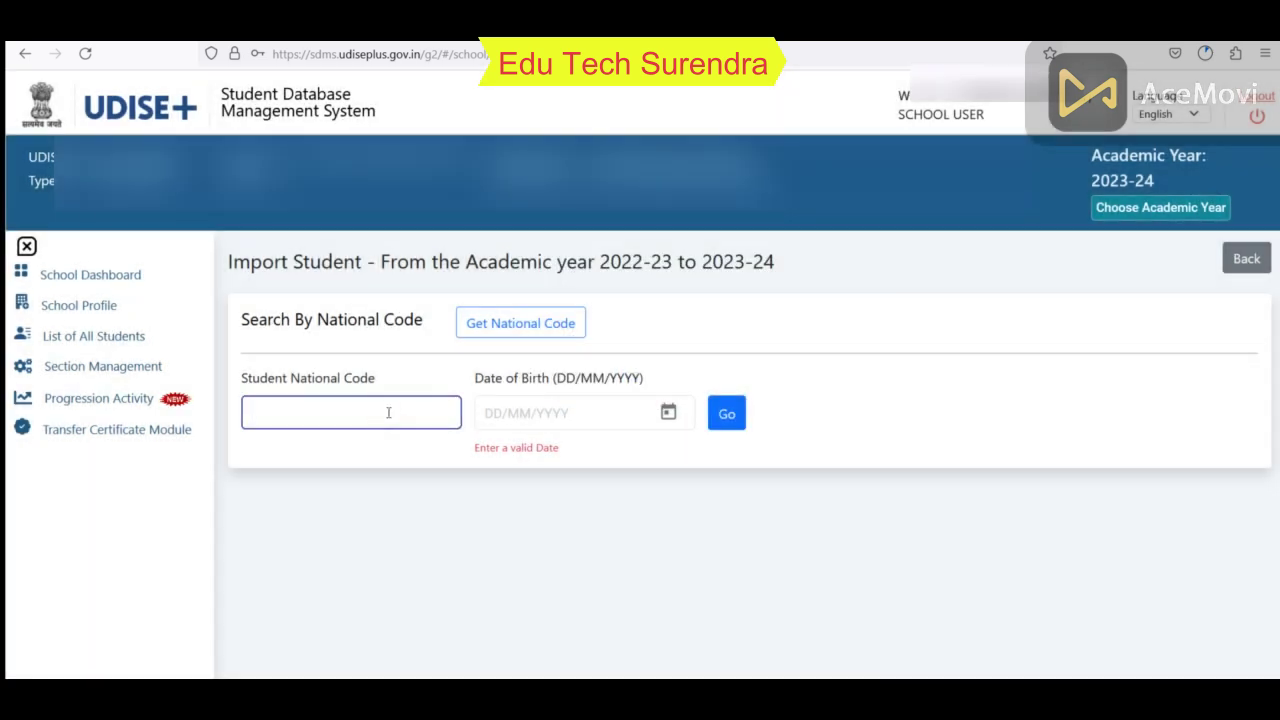
key("ctrl+v")
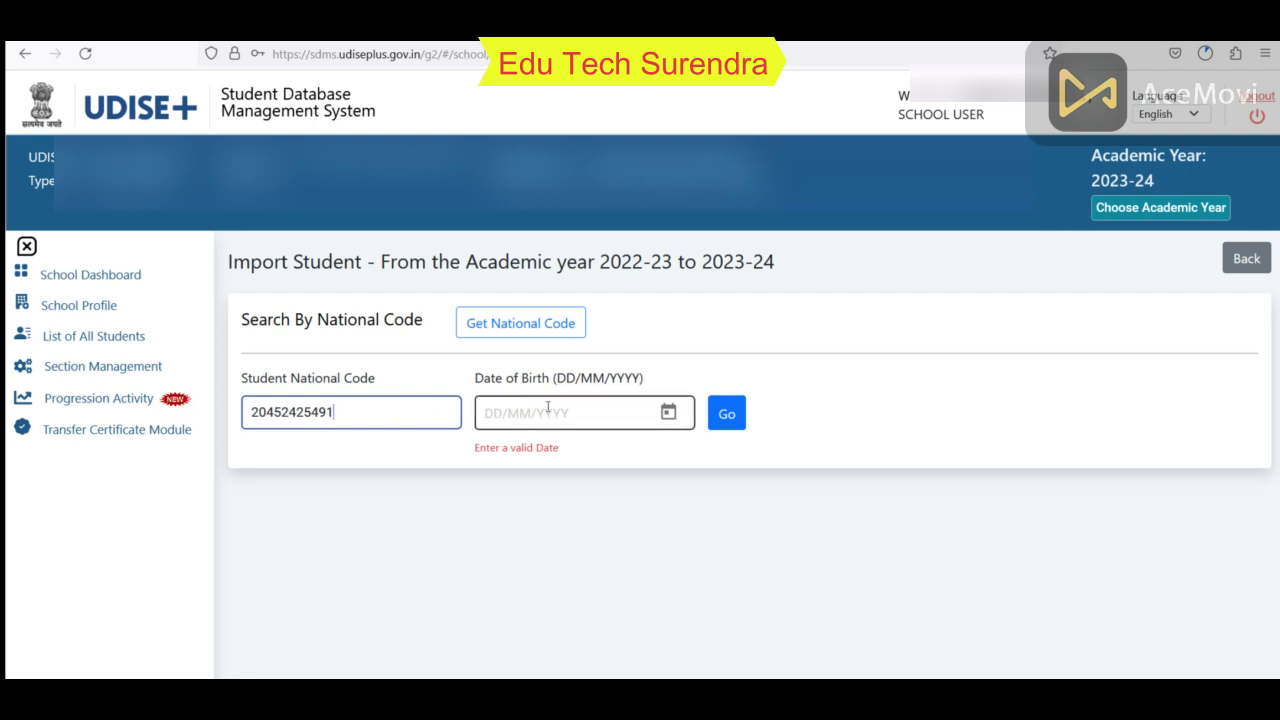
left_click(730, 415)
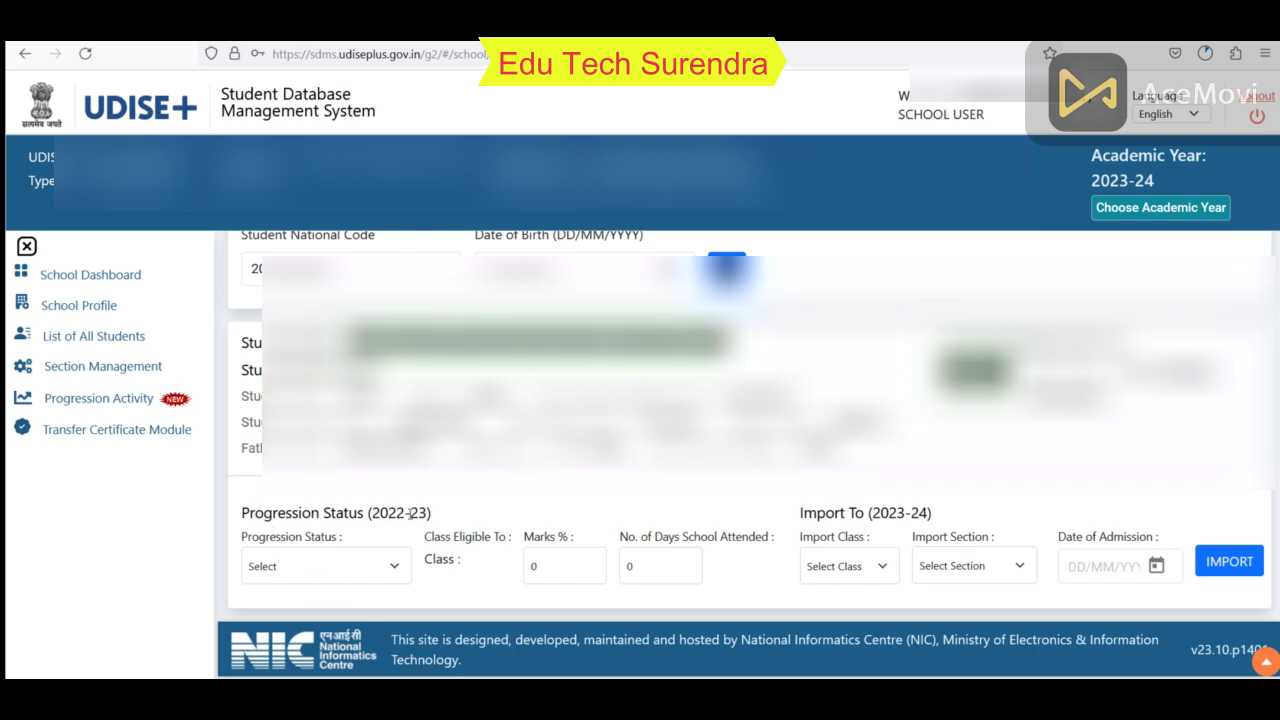
Step: Set the student's 2022-23 progression status to Promoted and check the marks percentage and days attended entries
left_click(388, 571)
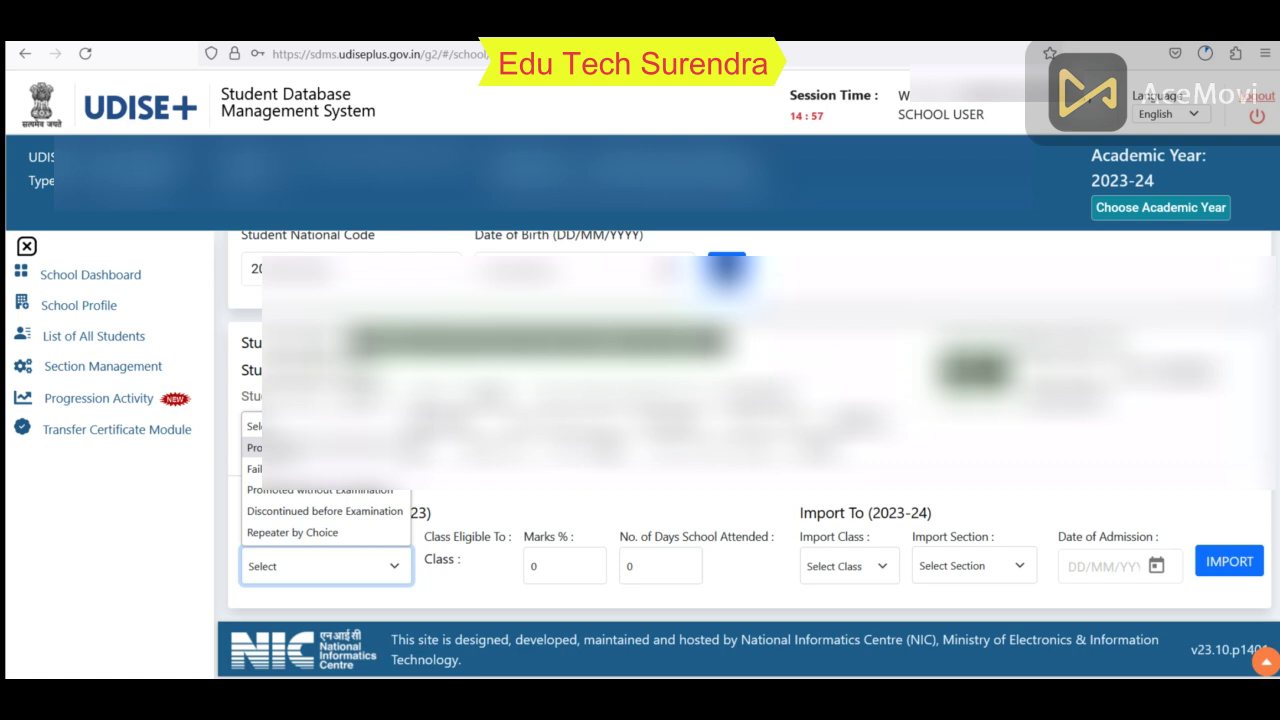
left_click(290, 447)
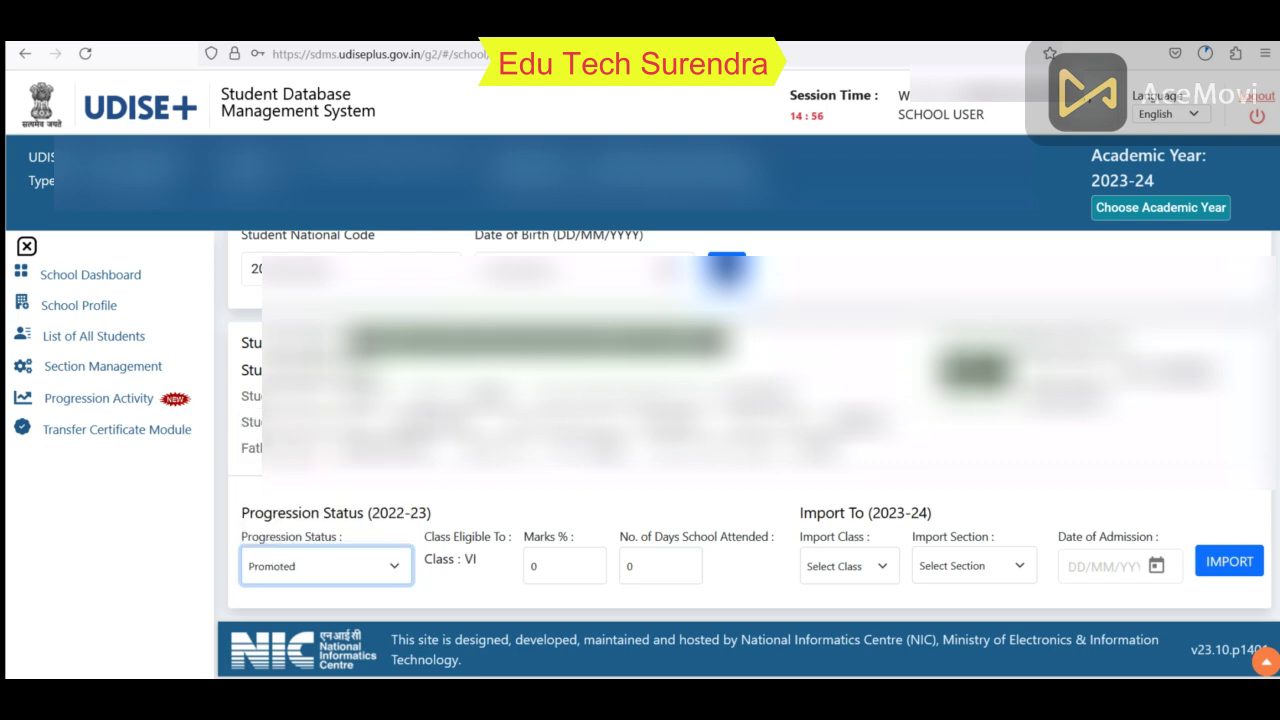
left_click(557, 567)
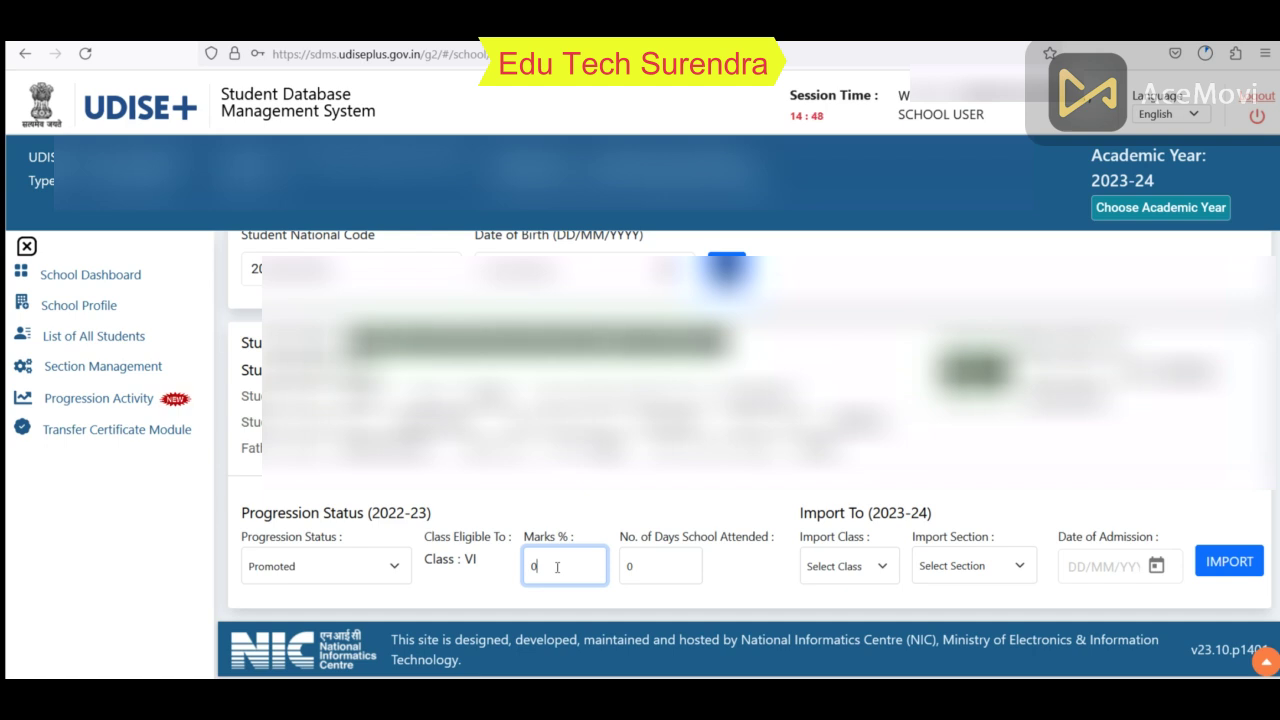
left_click(642, 567)
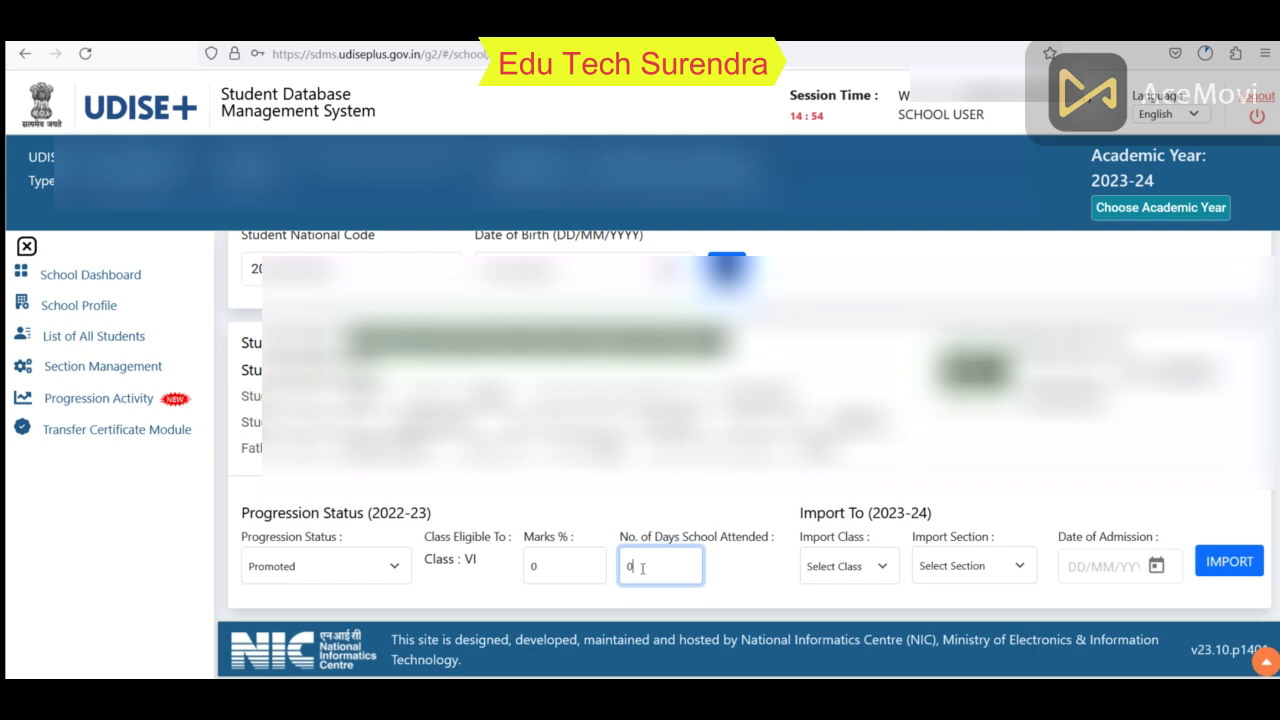
Step: Assign the student to class VI, section A for the 2023-24 import and open the date of admission for entry
left_click(843, 574)
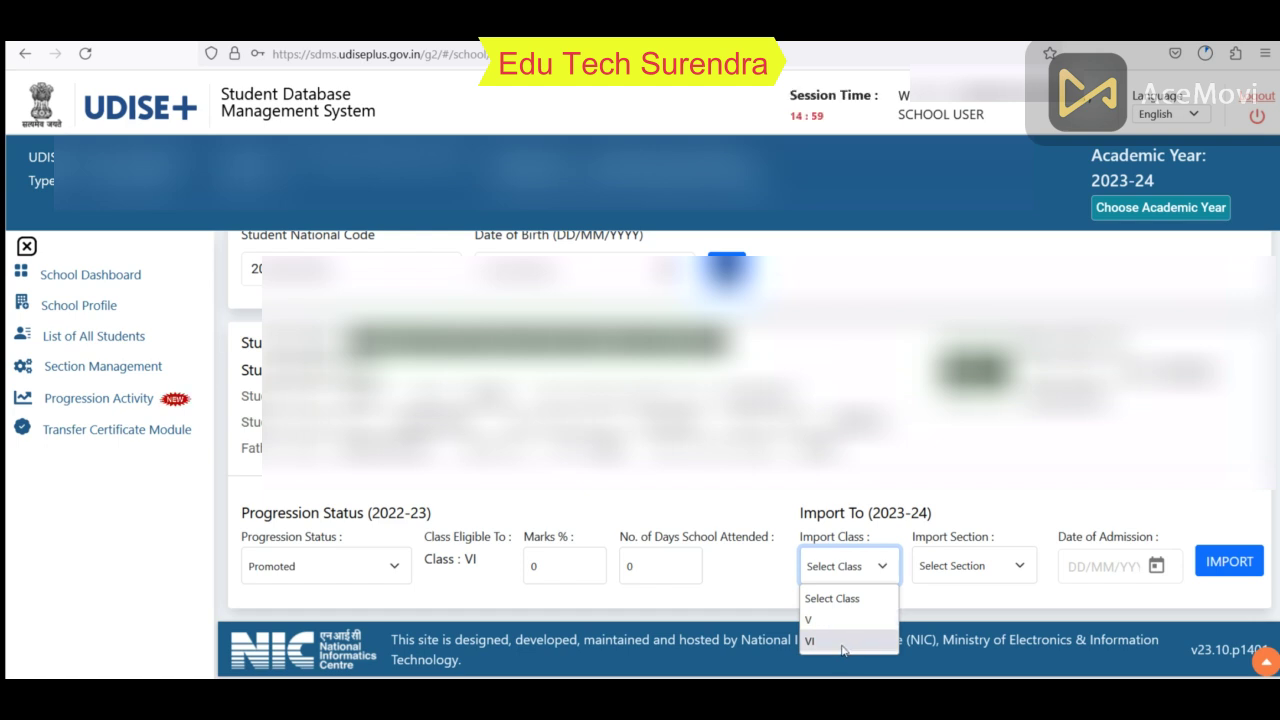
left_click(842, 641)
left_click(1018, 566)
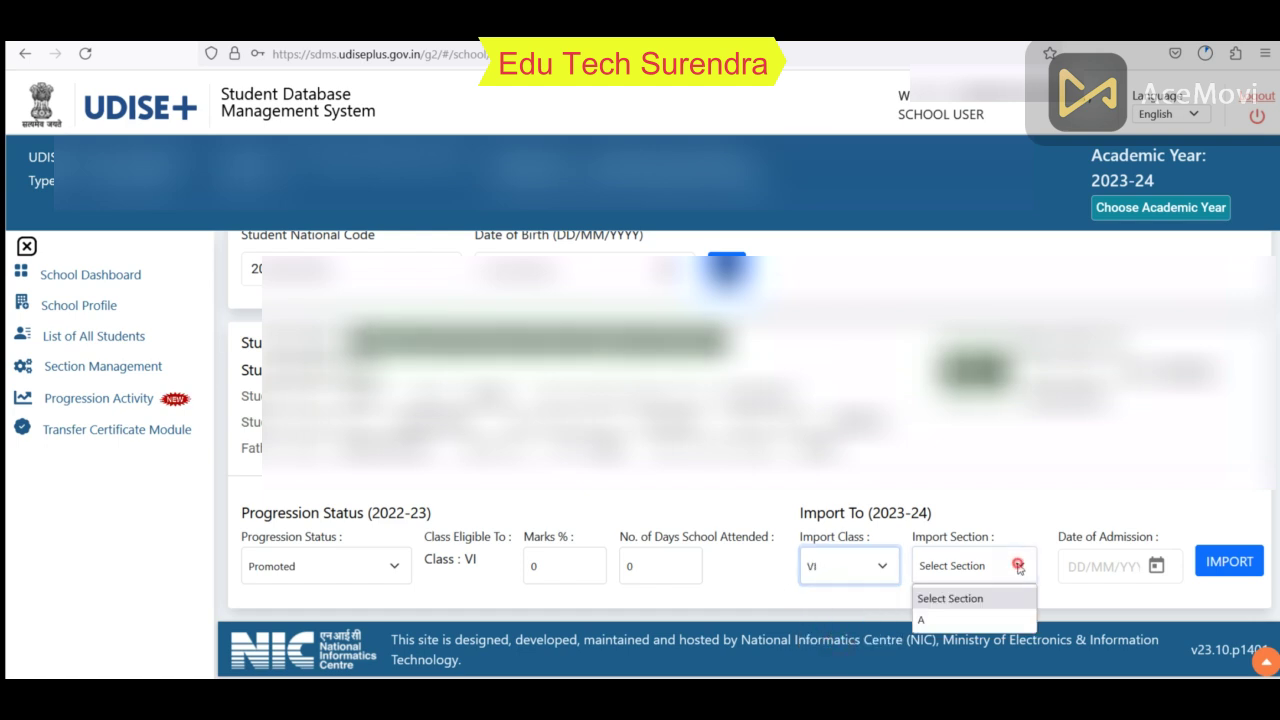
left_click(990, 620)
left_click(1088, 566)
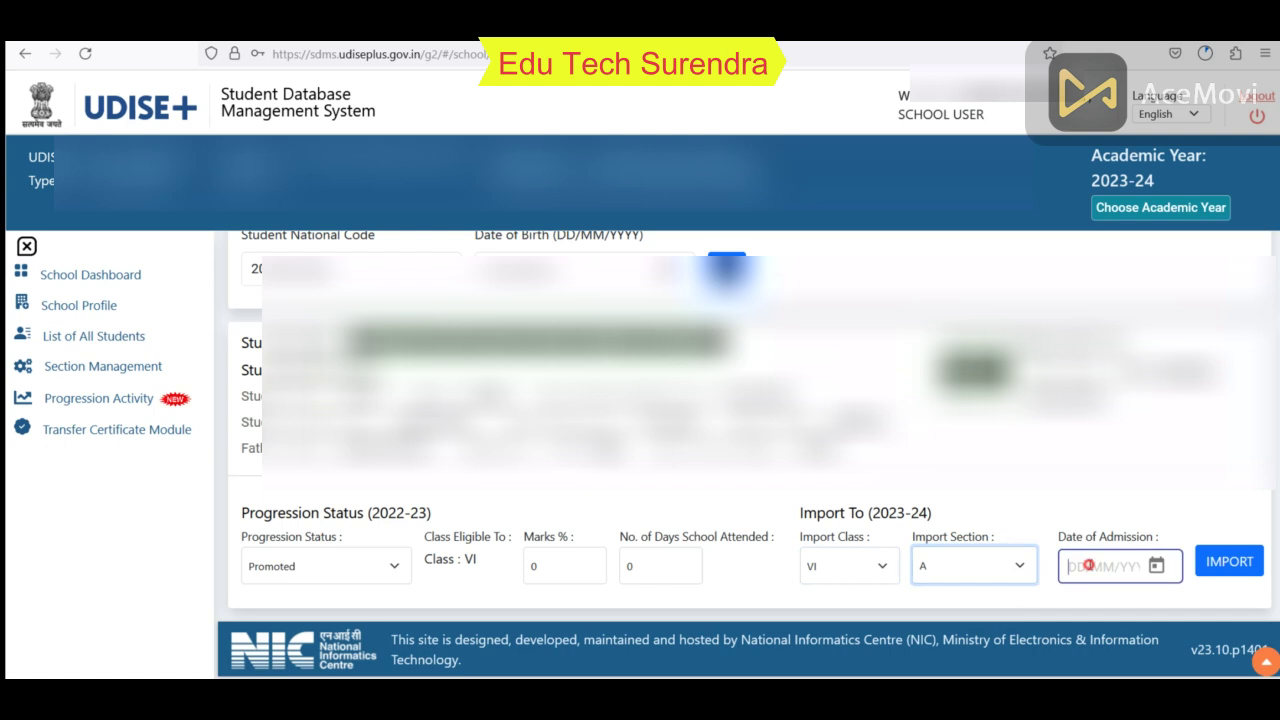
left_click(1213, 508)
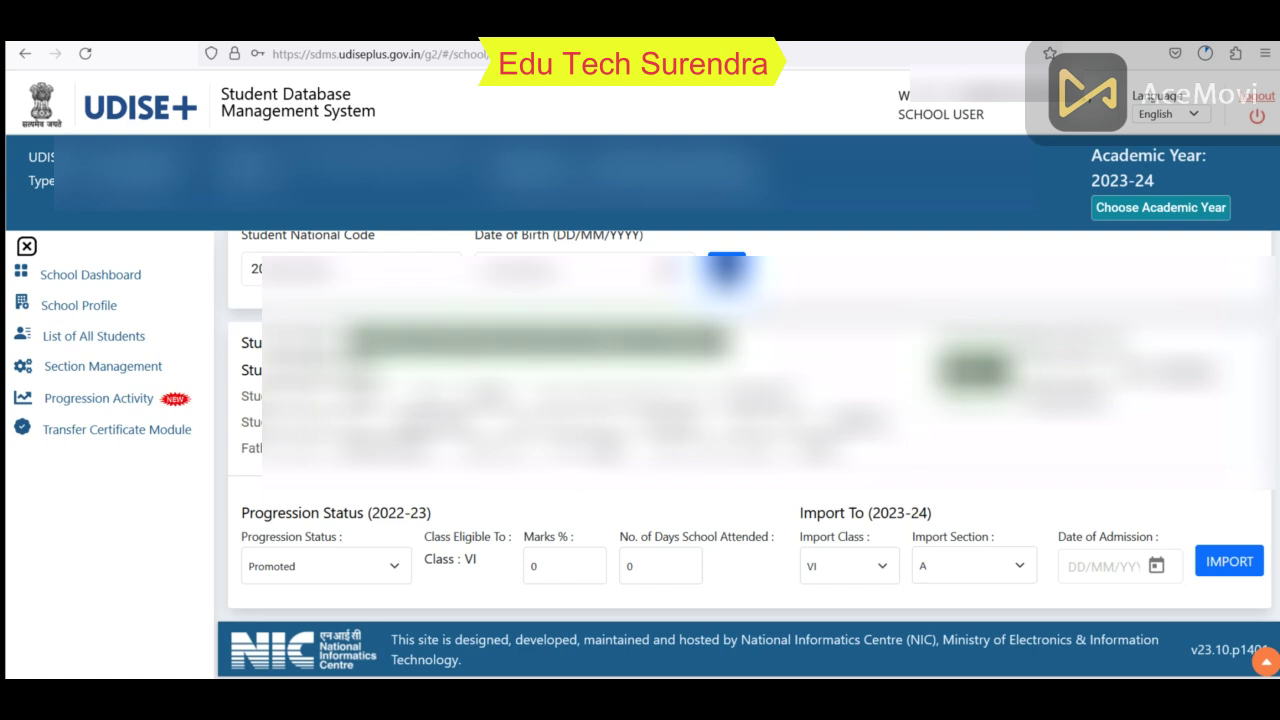
Step: Return to Progression Activity, decline saving the password, and examine the Dropbox/Inactive Student List for a school in the MASUDA block
left_click(140, 403)
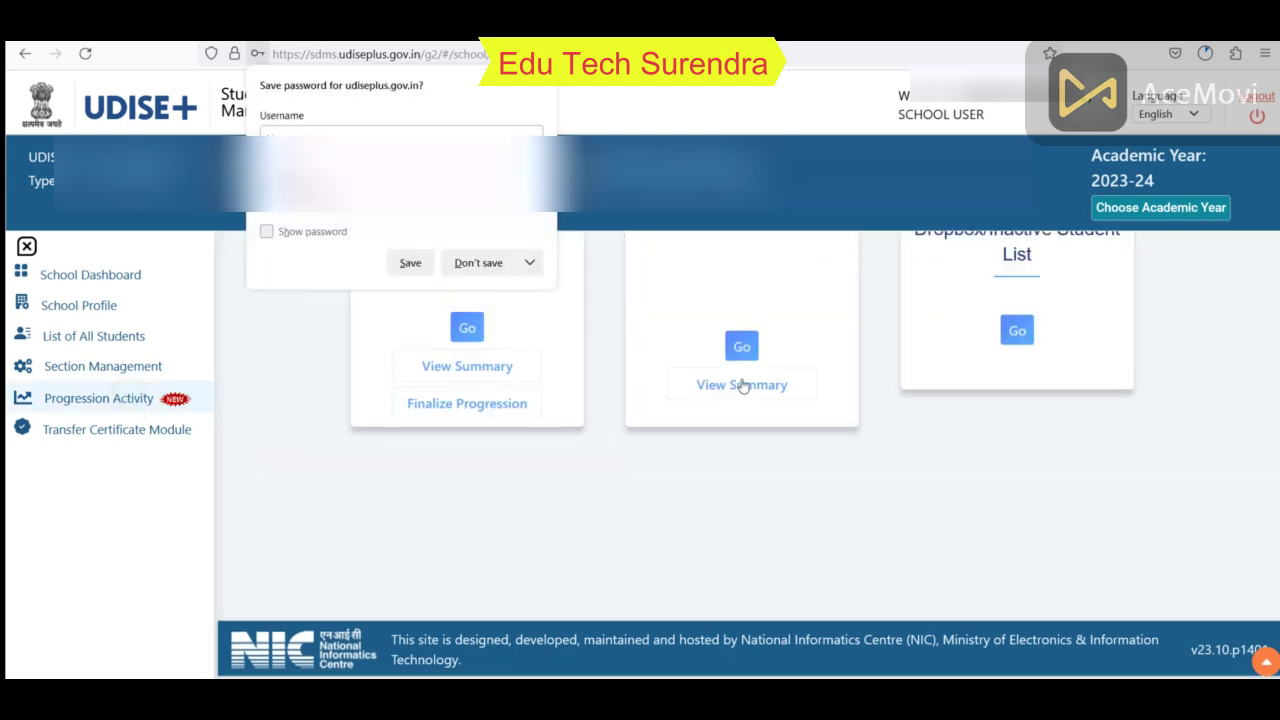
left_click(496, 266)
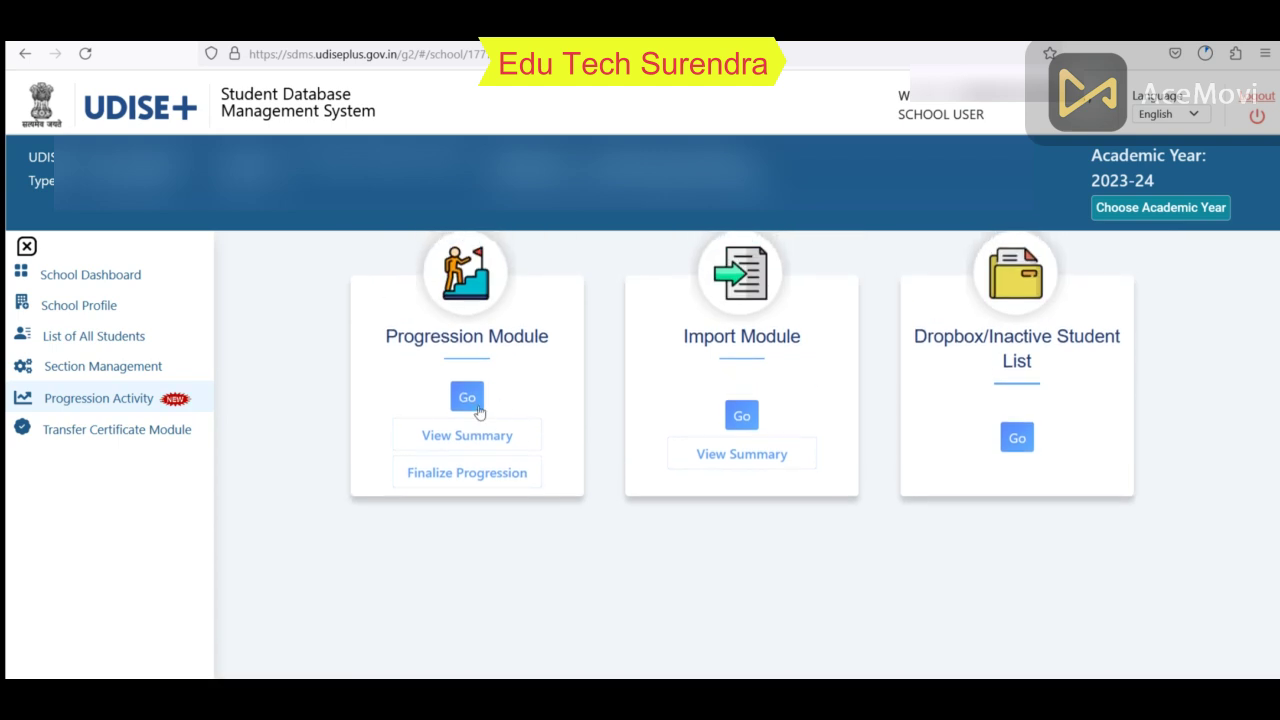
left_click(468, 474)
left_click(1017, 437)
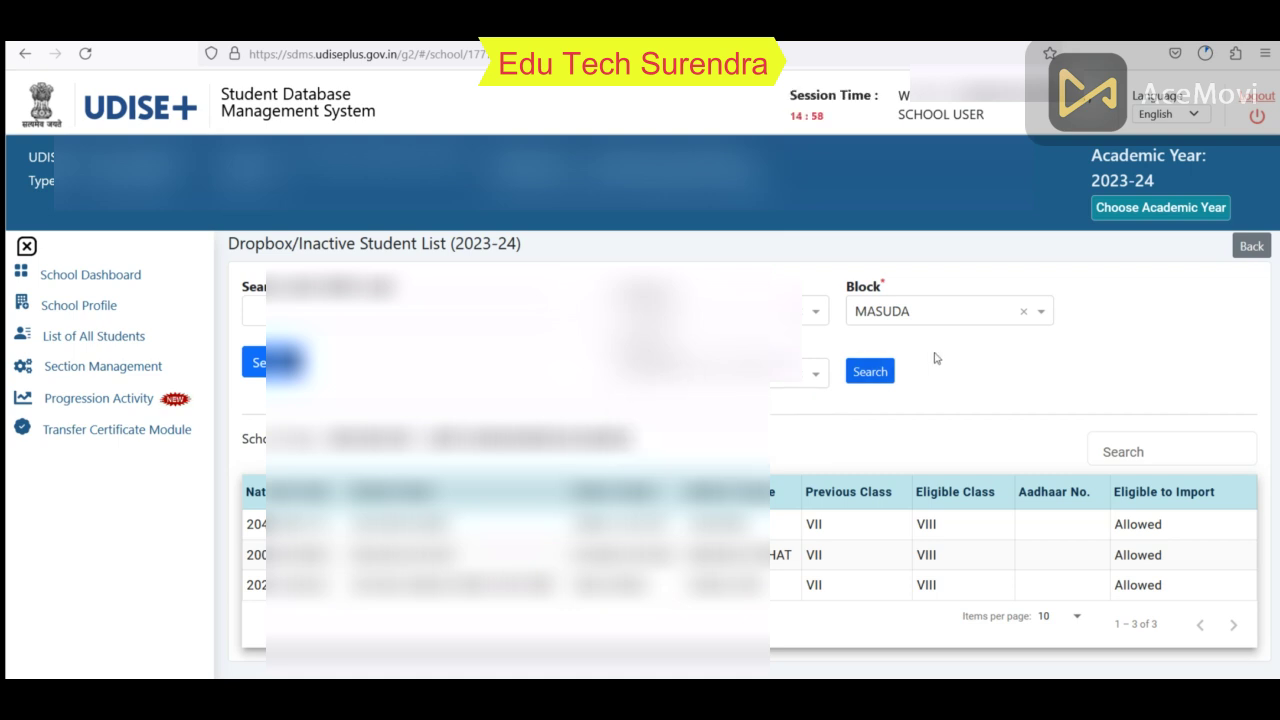
scroll(940, 358, "down", 1)
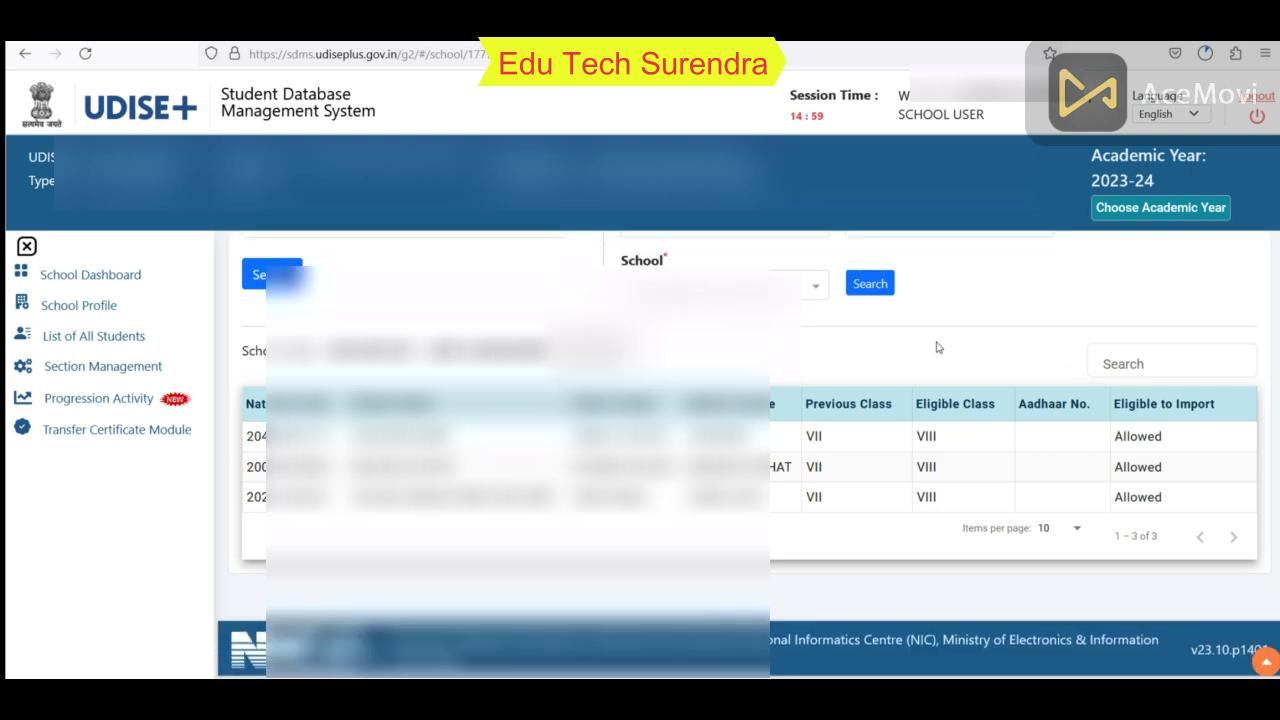